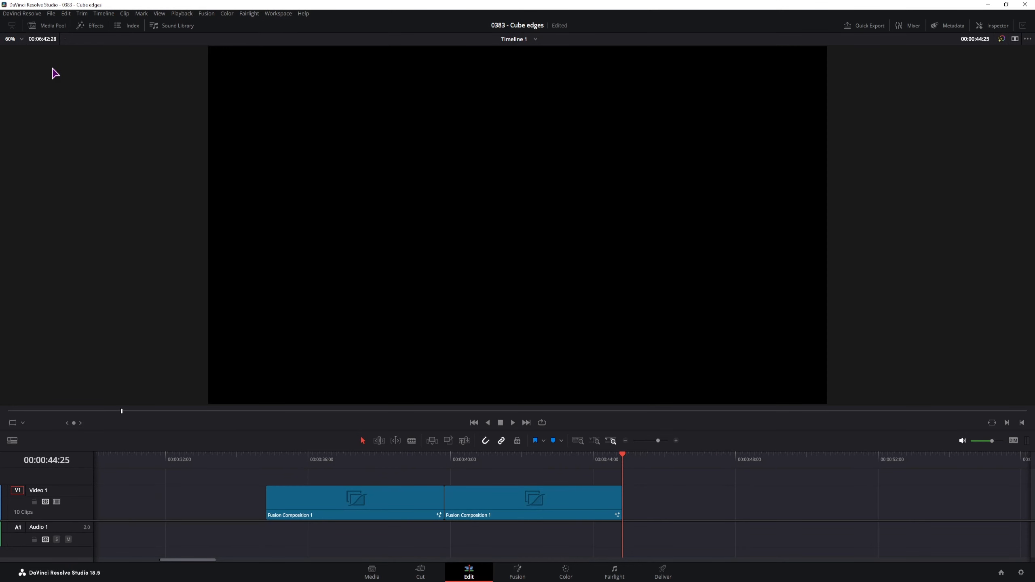
- Create a new Fusion composition clip named Fusion Composition 2 and place it after the last clip on the Video 1 track
click(52, 26)
right_click(129, 198)
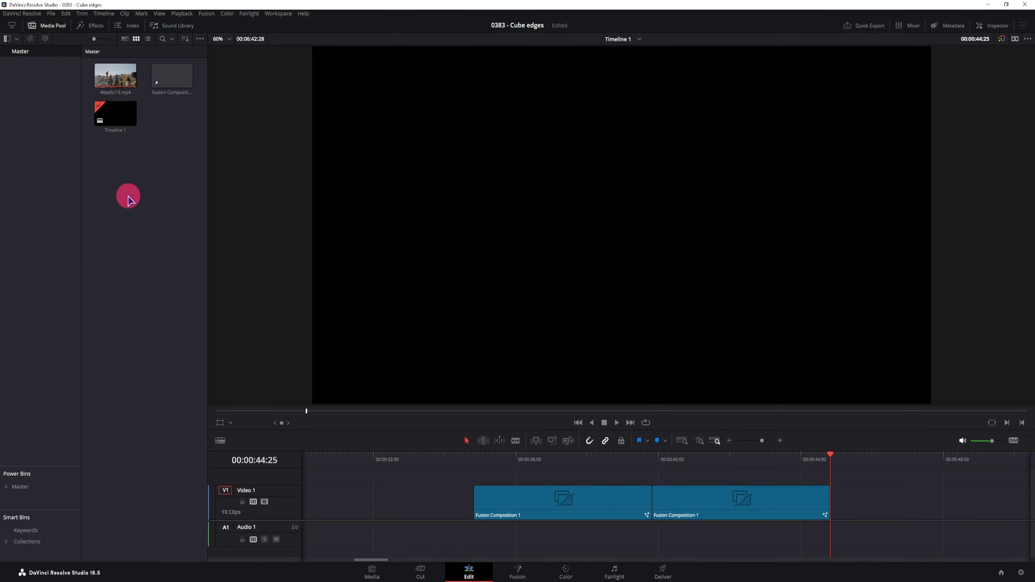
click(162, 233)
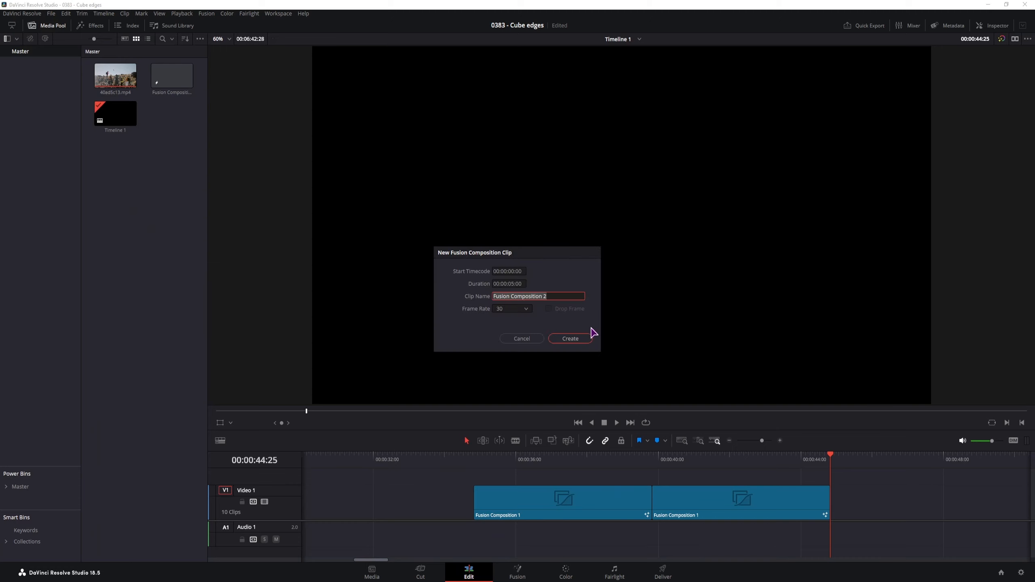
click(581, 341)
drag(114, 114, 834, 504)
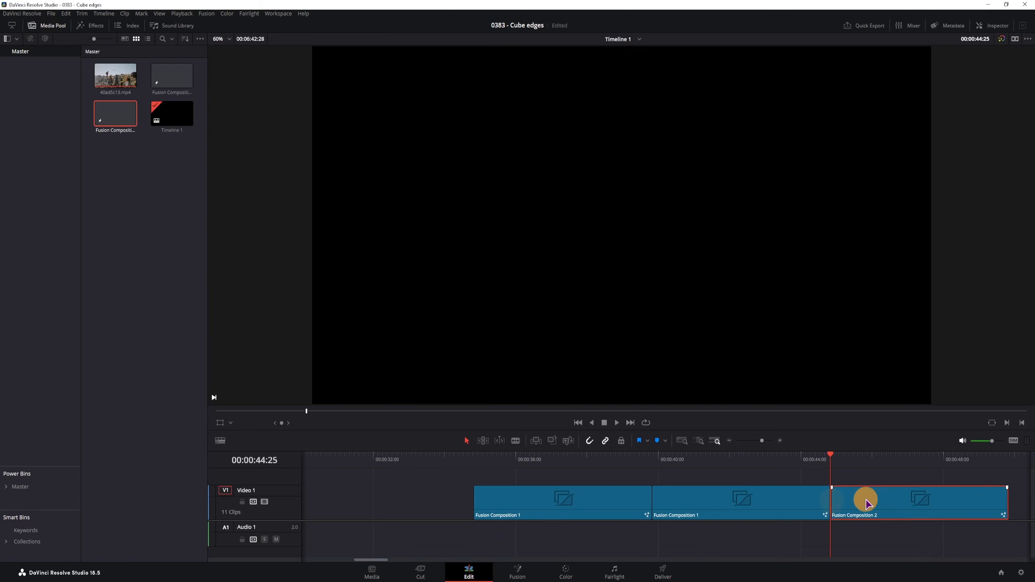
- Open the new composition clip on the Fusion page and move the MediaOut1 node away to make room for other nodes
click(518, 572)
click(185, 432)
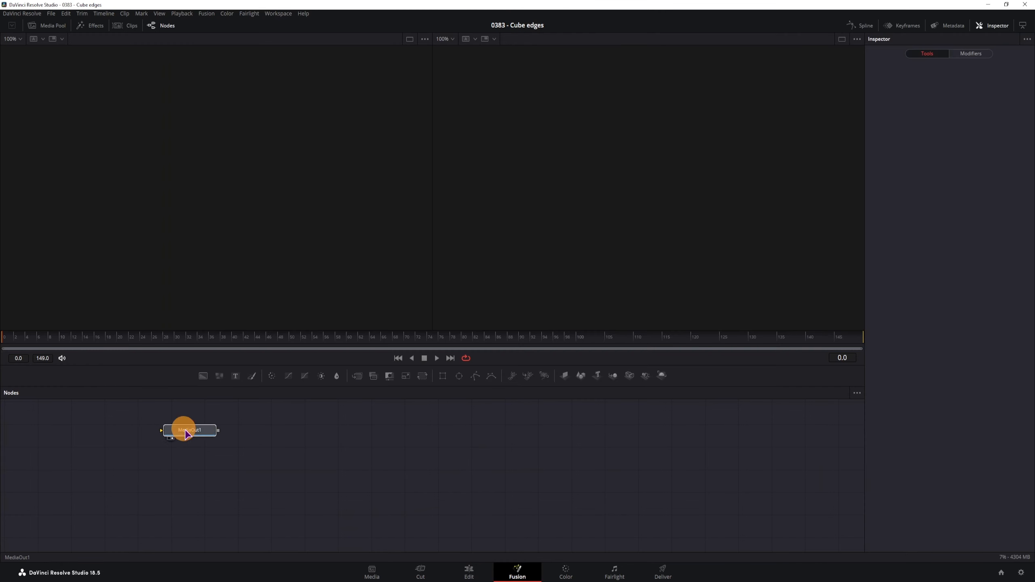
drag(185, 431, 509, 489)
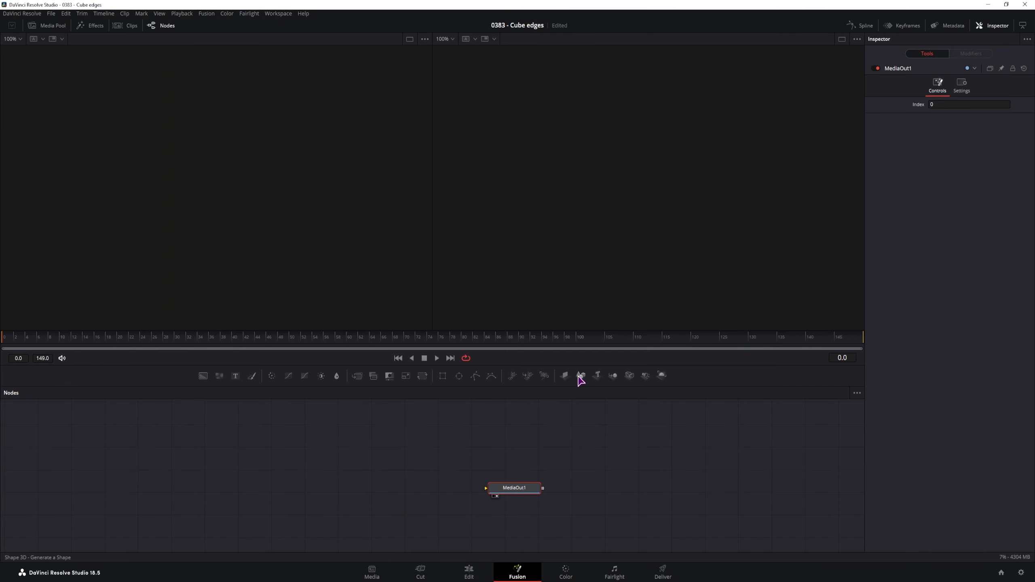
- Add a Shape 3D node in the free space before MediaOut1 and set its shape to Cube
drag(235, 480, 228, 477)
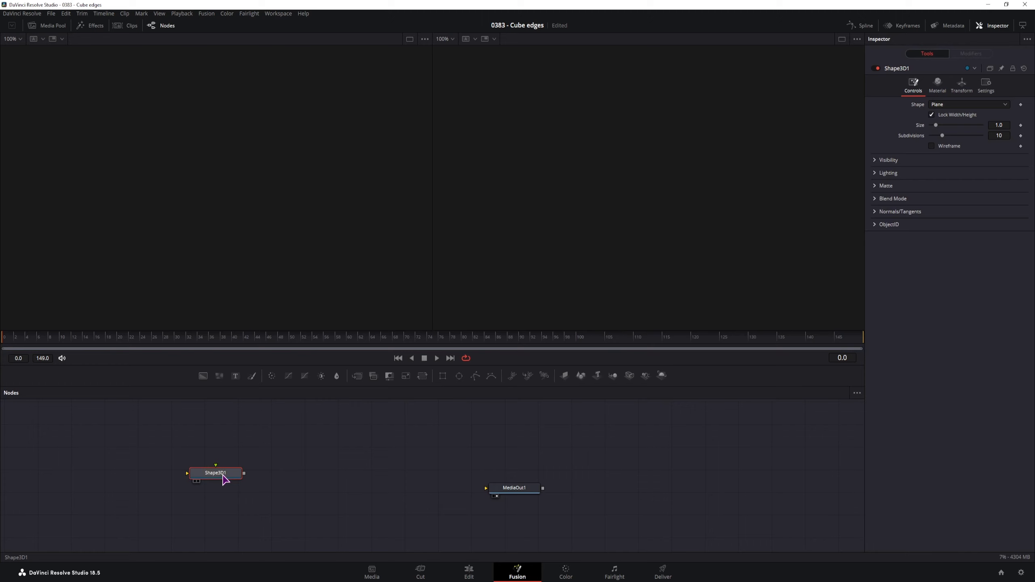
click(942, 105)
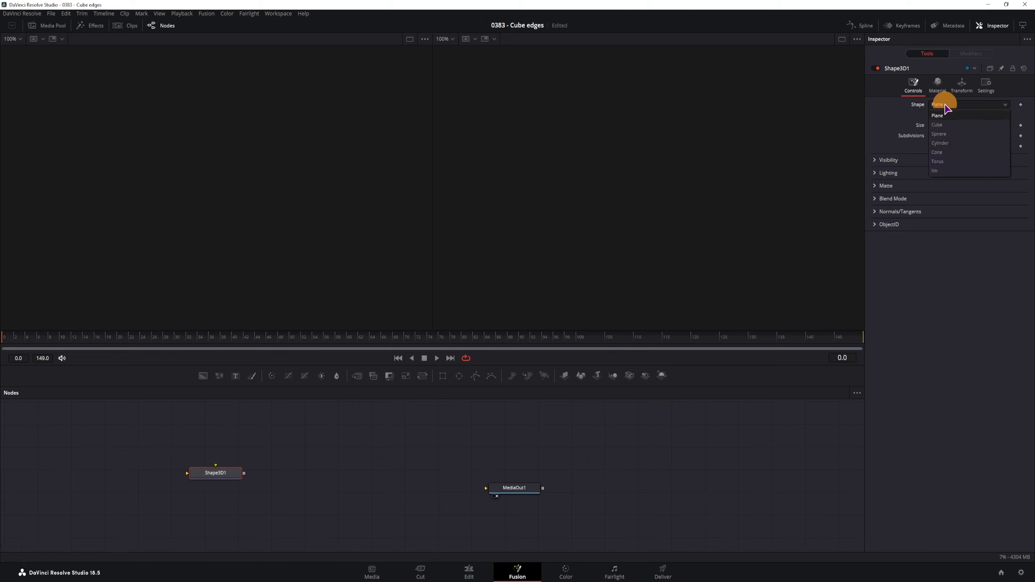
click(945, 115)
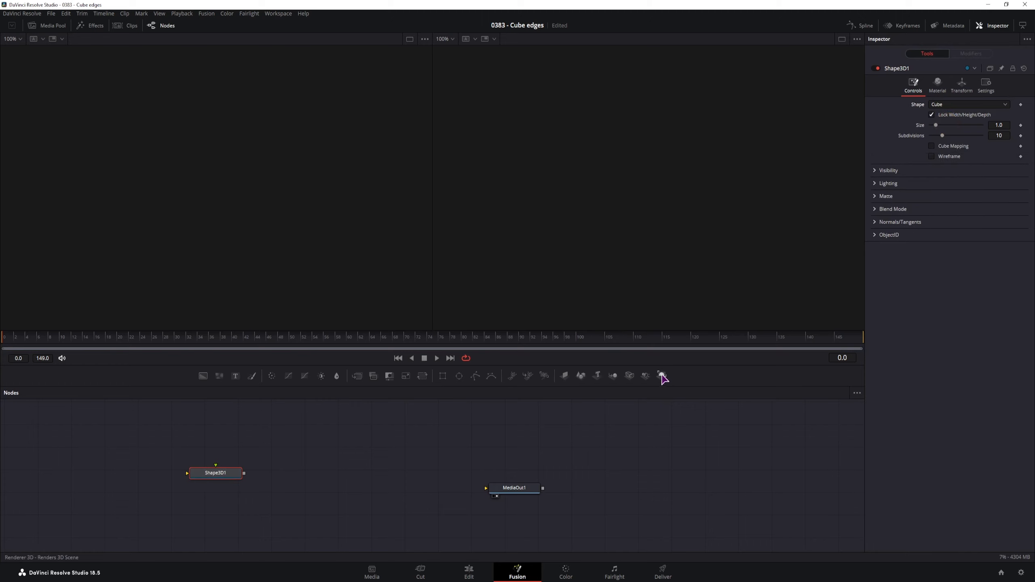
- Add a Renderer 3D node, connect it between Shape3D1 and MediaOut1, and set its renderer type to Hardware Renderer
drag(661, 376, 310, 474)
drag(245, 474, 485, 488)
drag(320, 475, 326, 477)
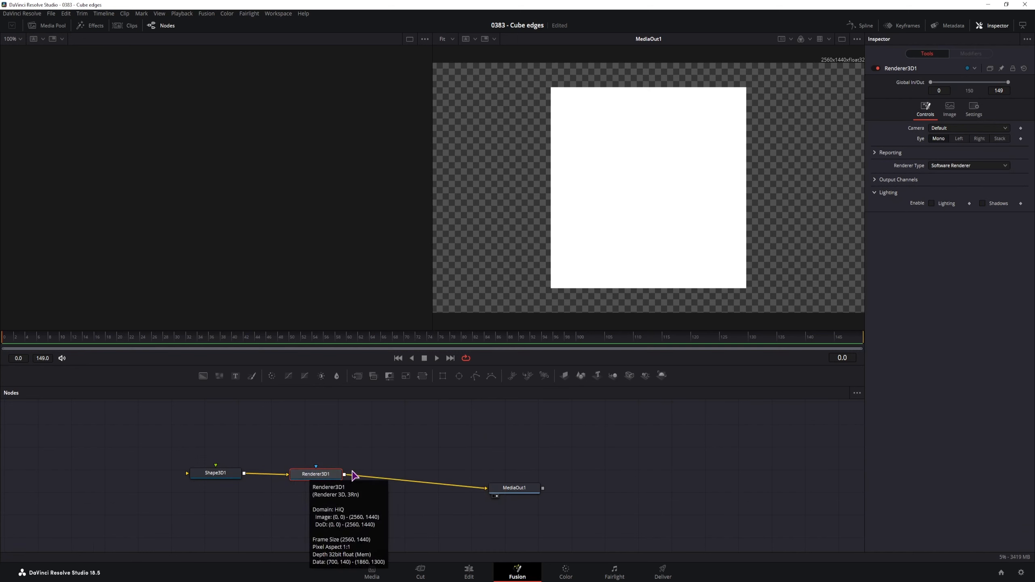
click(953, 166)
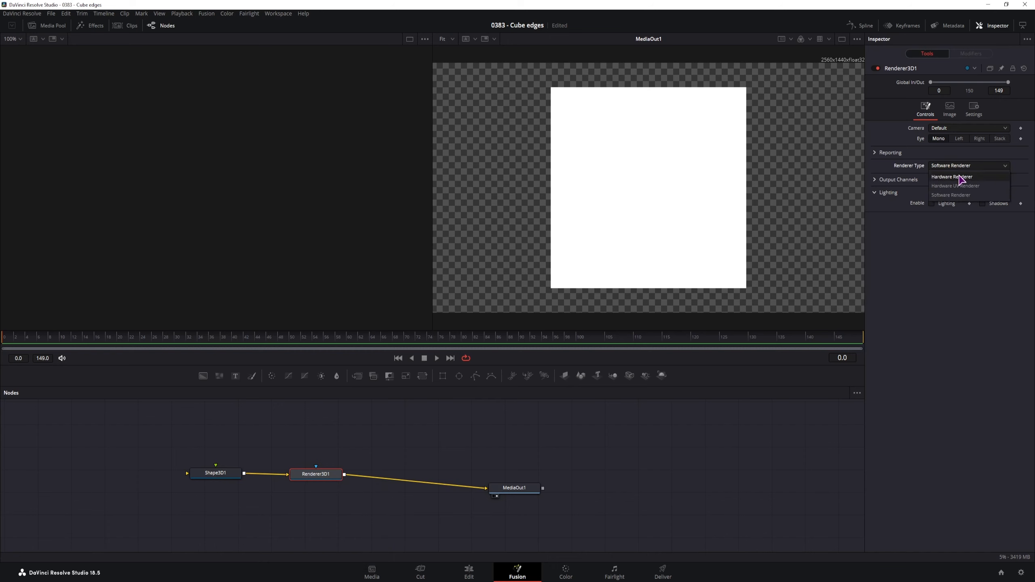
click(962, 177)
- Rotate the Shape3D1 cube to about -28.3 on Y and also tilt it on X, and reduce its size to 0.89
click(212, 474)
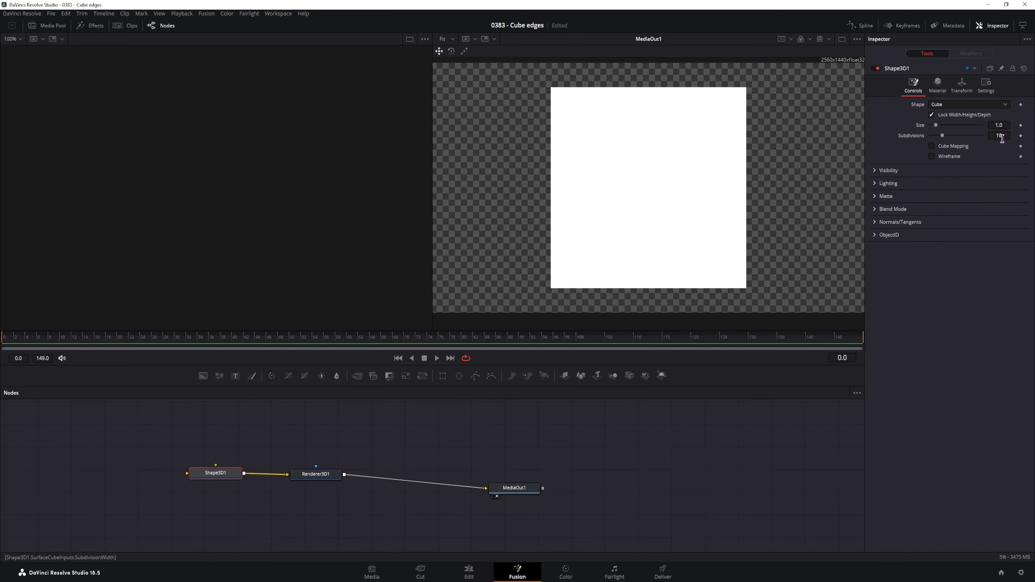
click(960, 90)
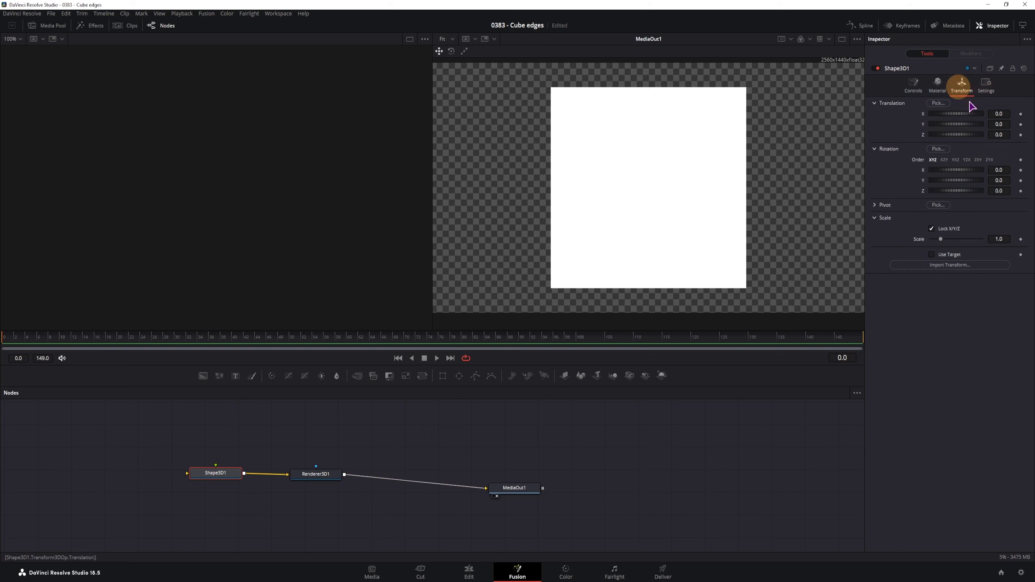
drag(1004, 179, 886, 176)
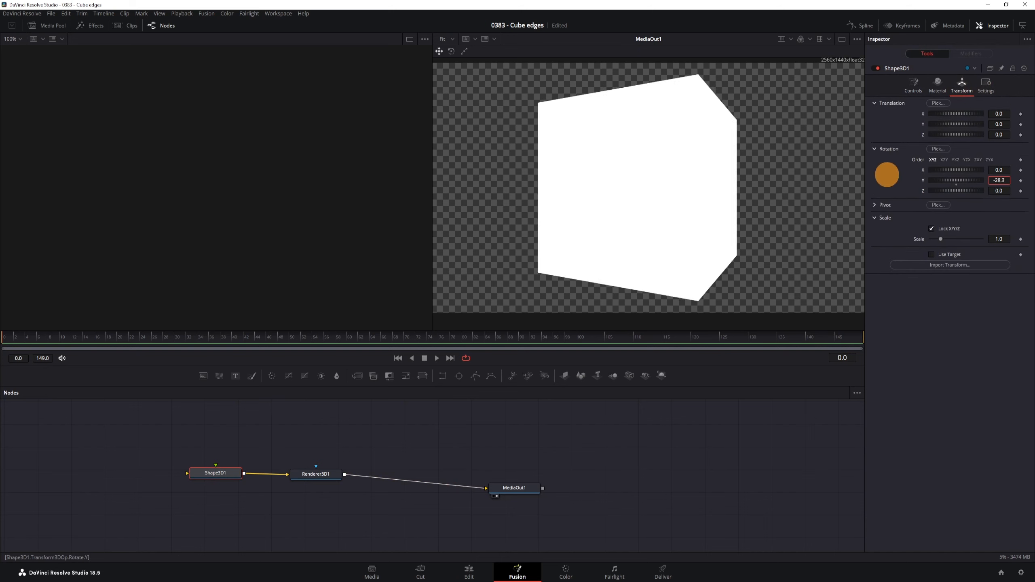
click(1002, 167)
drag(1002, 167, 885, 167)
click(913, 86)
drag(1003, 127, 998, 126)
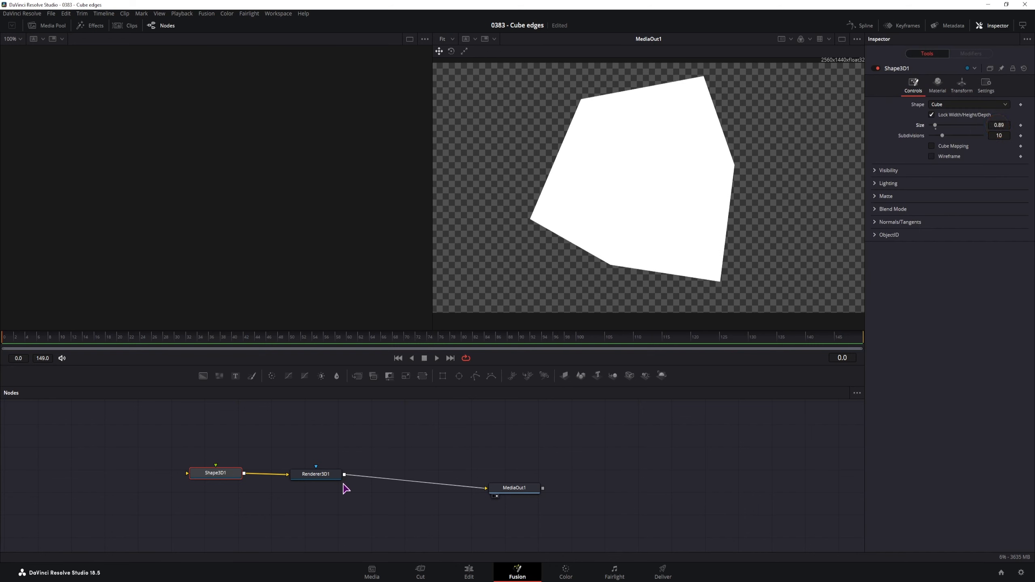
- Try wireframe rendering on the Renderer3D1 node
click(312, 480)
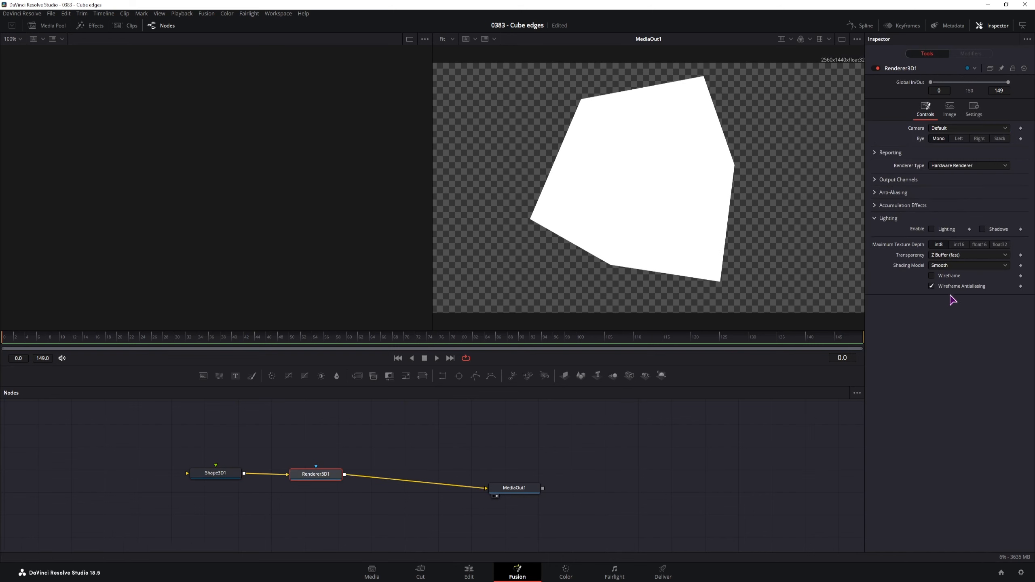
click(931, 276)
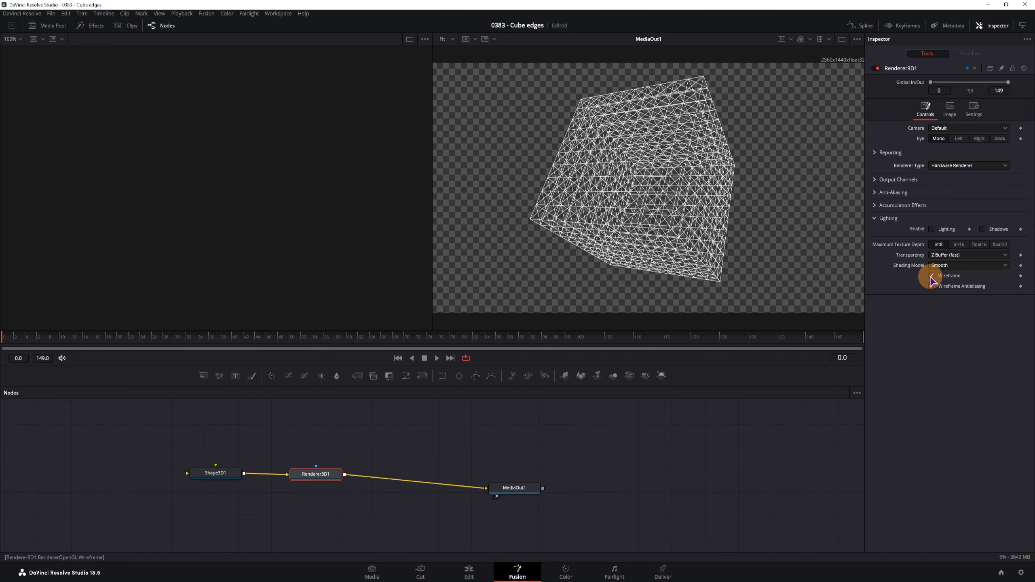
click(932, 286)
click(932, 276)
- Enable Wireframe on the Shape3D1 cube and set its subdivisions to 1
click(235, 474)
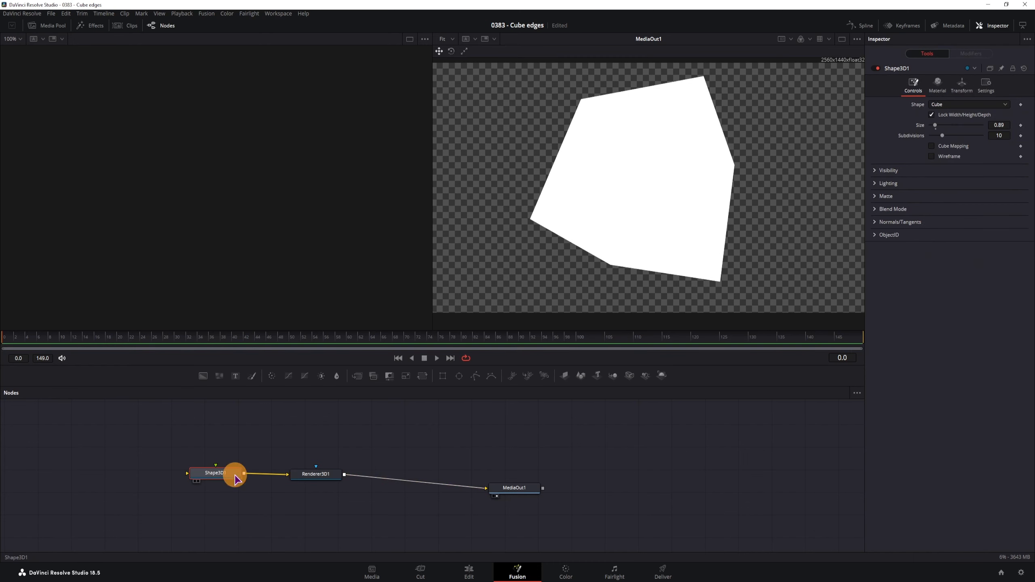
click(932, 156)
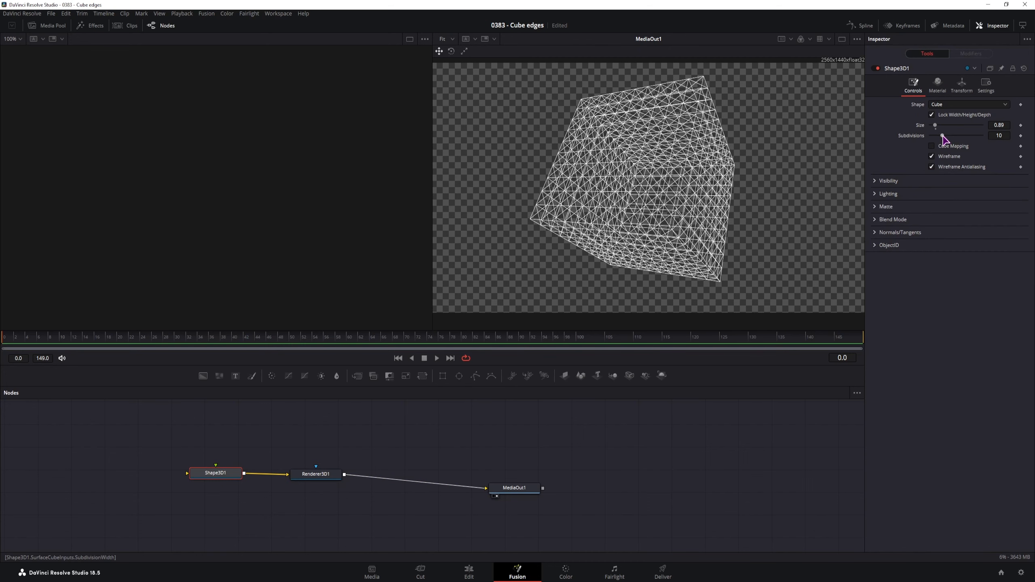
drag(943, 136, 913, 130)
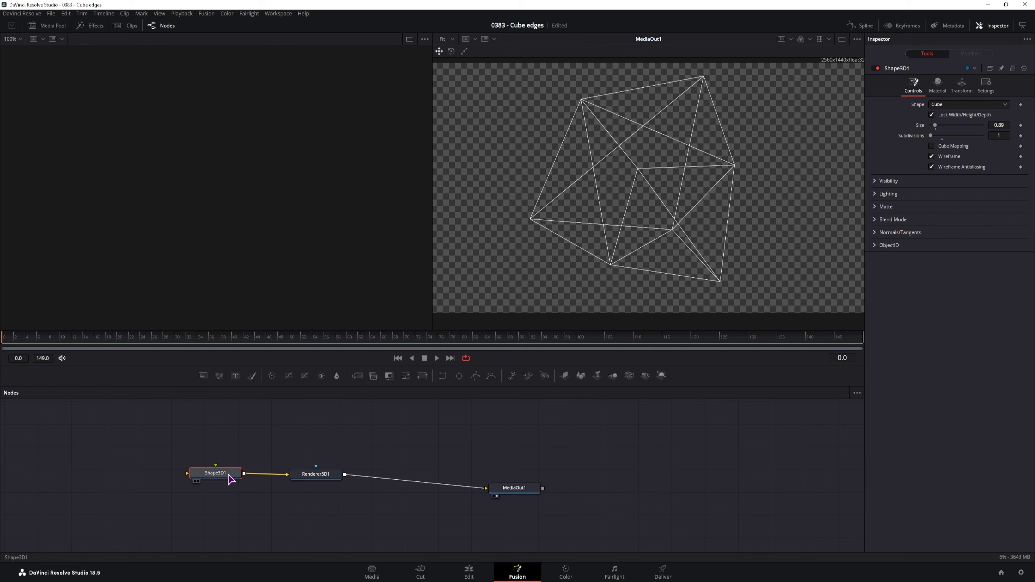
- Add a second Shape 3D node set to Cube below Shape3D1 and connect it to Renderer3D1 in place of the first shape
drag(220, 479, 222, 444)
drag(581, 375, 221, 477)
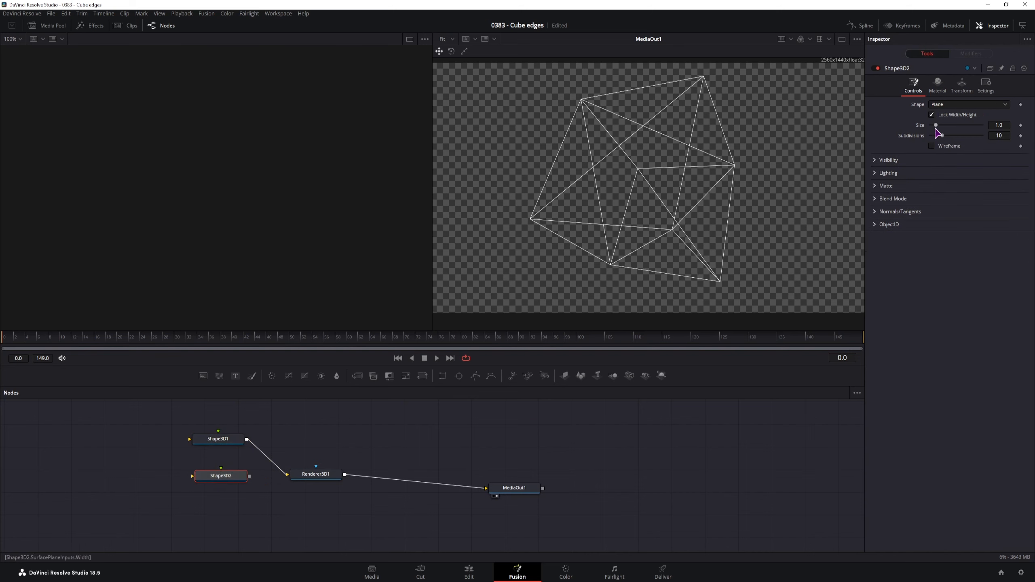
click(950, 104)
click(950, 125)
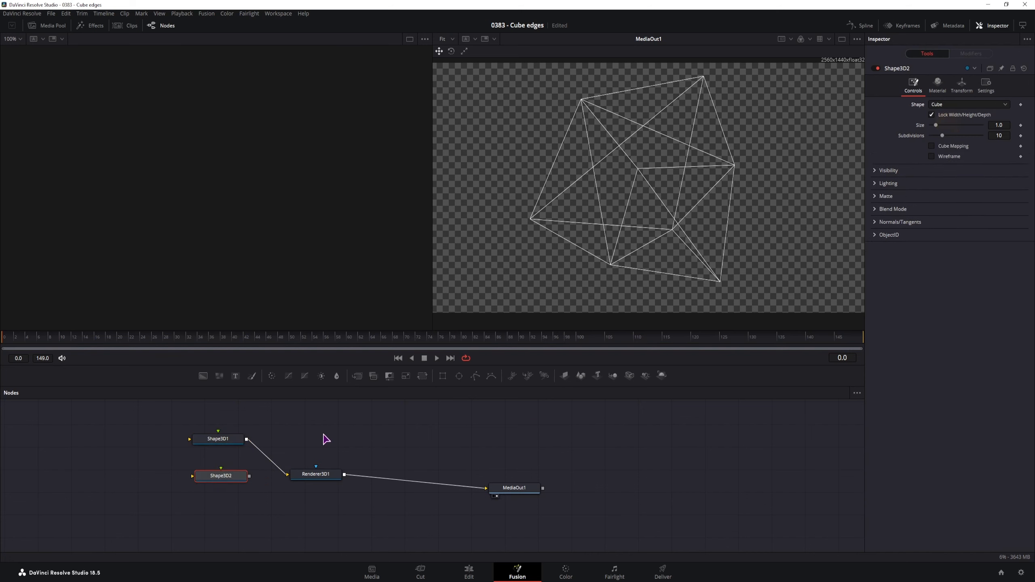
drag(249, 477, 287, 475)
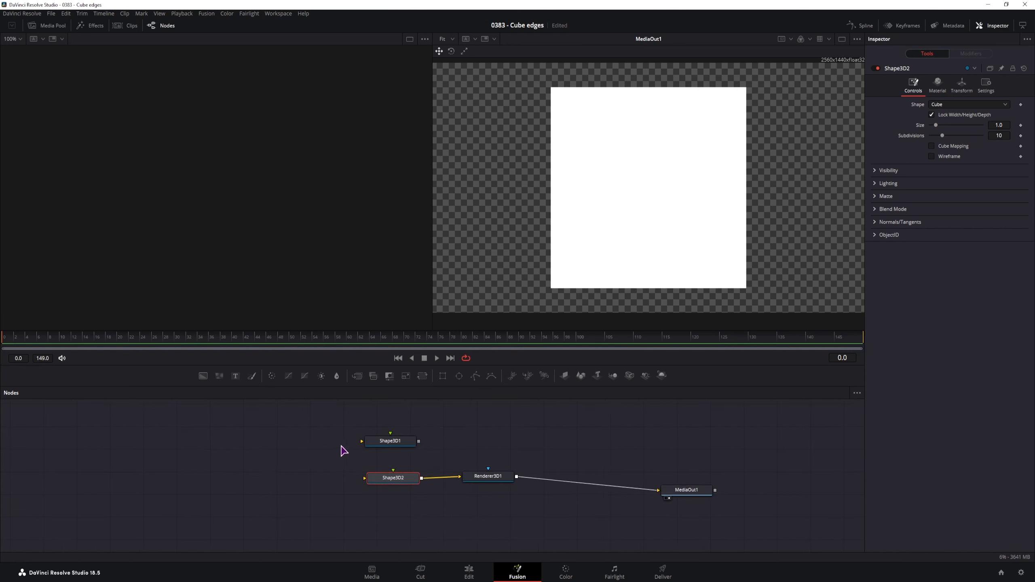
- Add a Background node and a Rectangle mask node before the shapes, and show the rectangle in the first viewer
drag(203, 376, 196, 484)
drag(442, 375, 115, 486)
key(1)
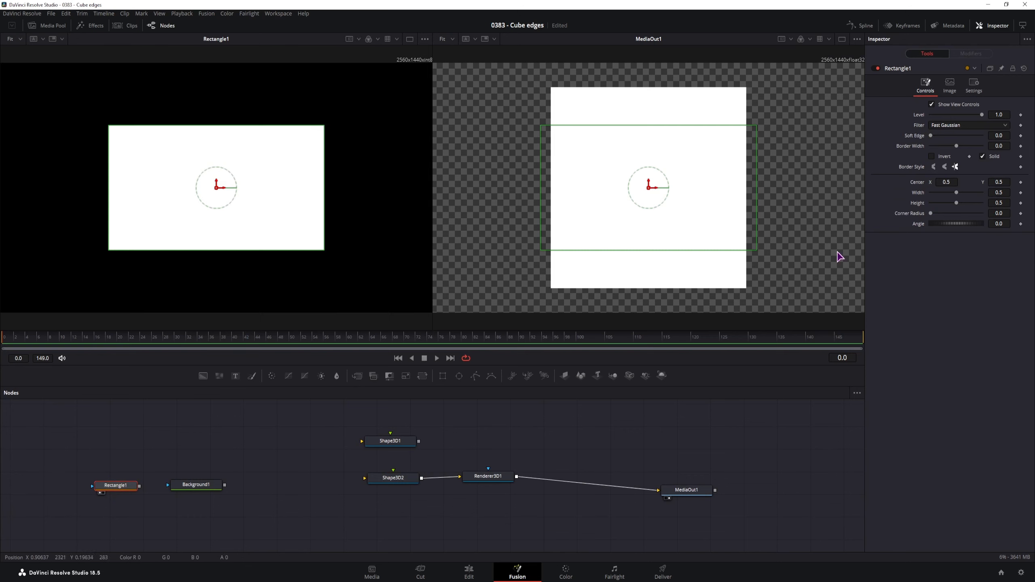
- Set Rectangle1's width and height to 1.0 and turn it into a non-solid frame with a border width of 0.0268
drag(956, 193, 998, 202)
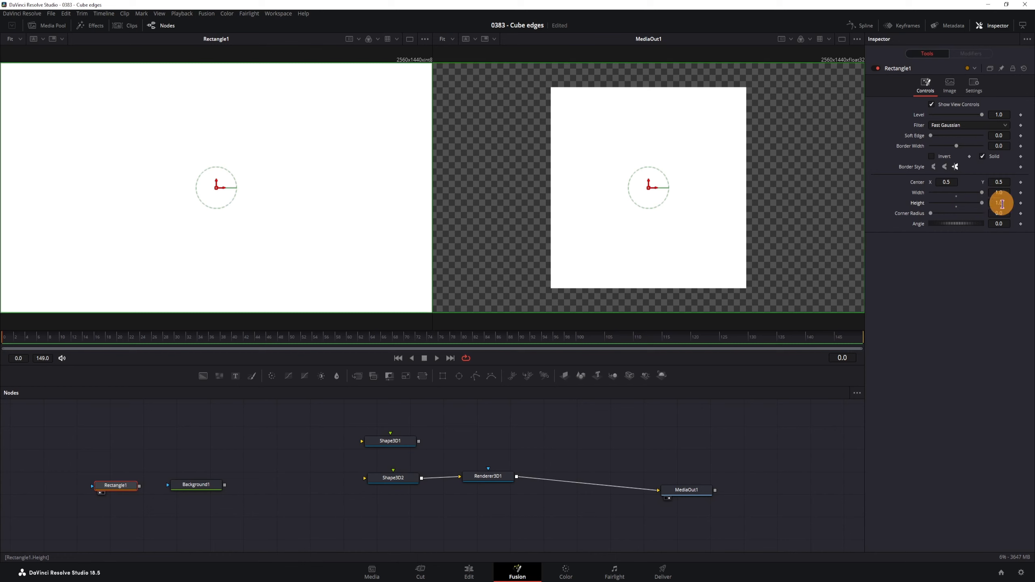
click(982, 158)
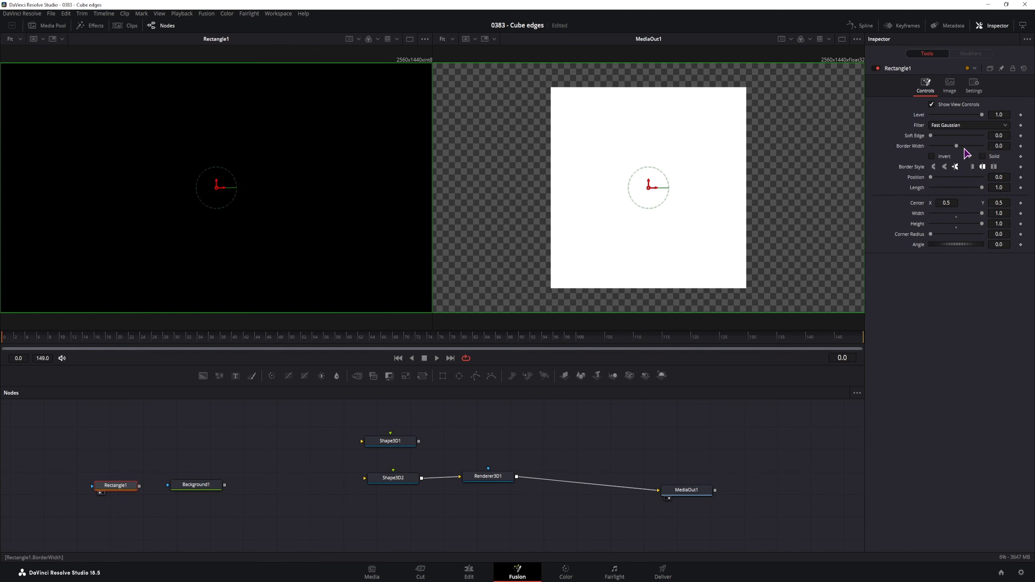
mouse_move(1001, 146)
mouse_down()
mouse_move(544, 148)
mouse_move(599, 149)
mouse_up()
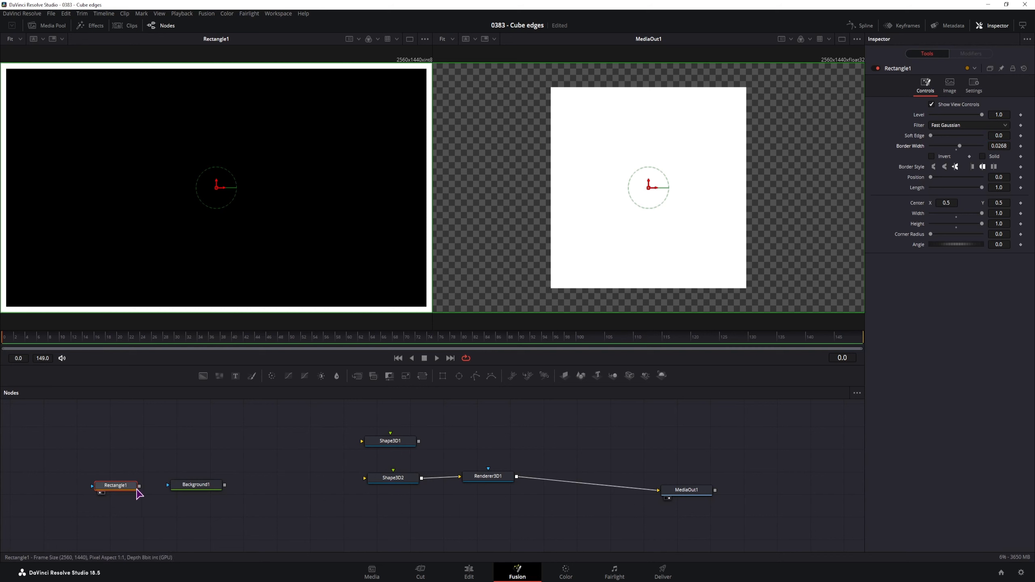
- Mask Background1 with Rectangle1, show it in the first viewer, and make its color red with a Red value of 1.0
drag(139, 486, 202, 489)
click(202, 491)
key(1)
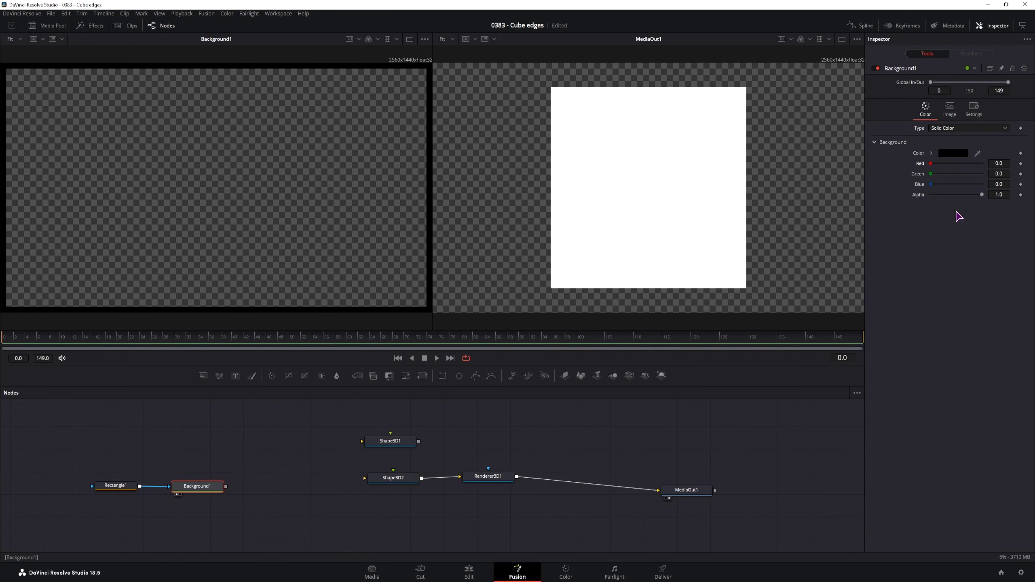
drag(932, 167, 1006, 160)
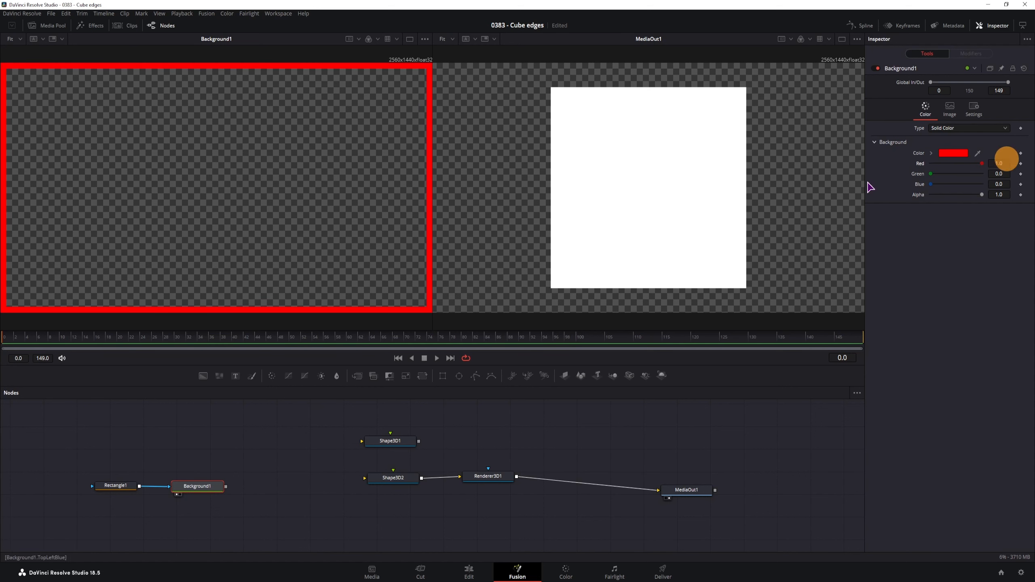
click(394, 65)
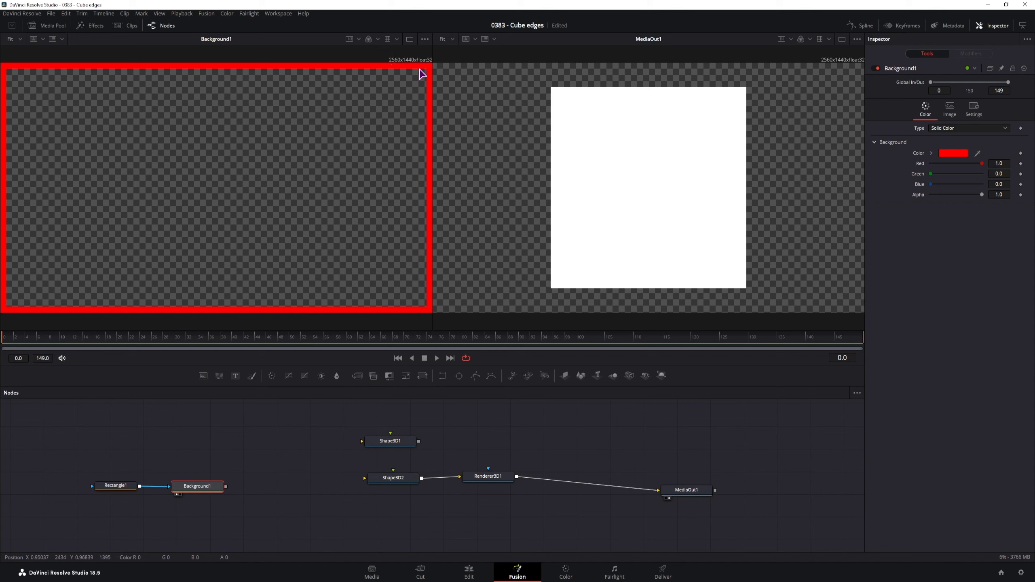
- Set Background1 to a manual image resolution of 1080 × 1080 instead of Auto Resolution, and connect its output to Shape3D2
click(949, 109)
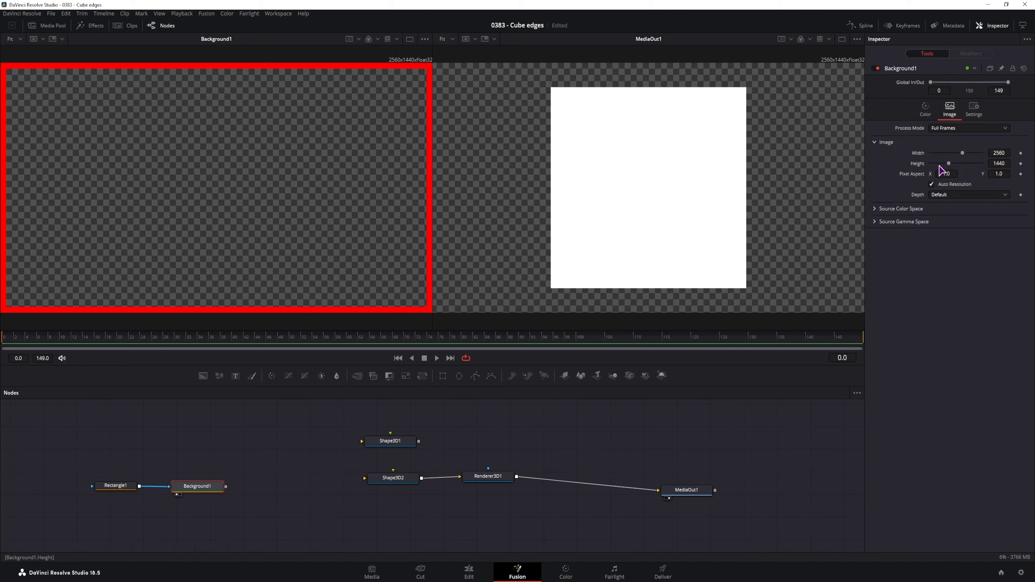
click(932, 185)
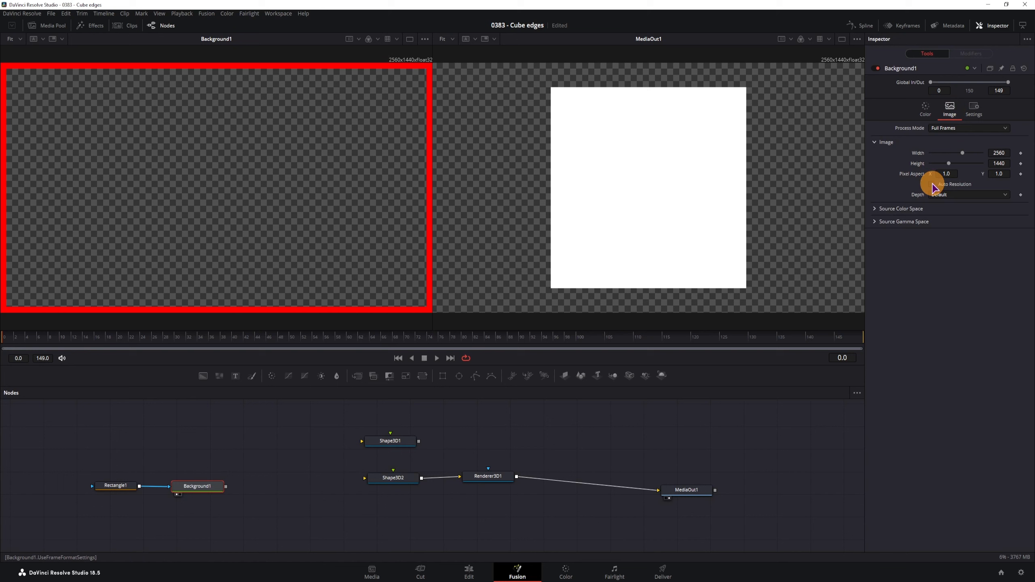
click(1002, 154)
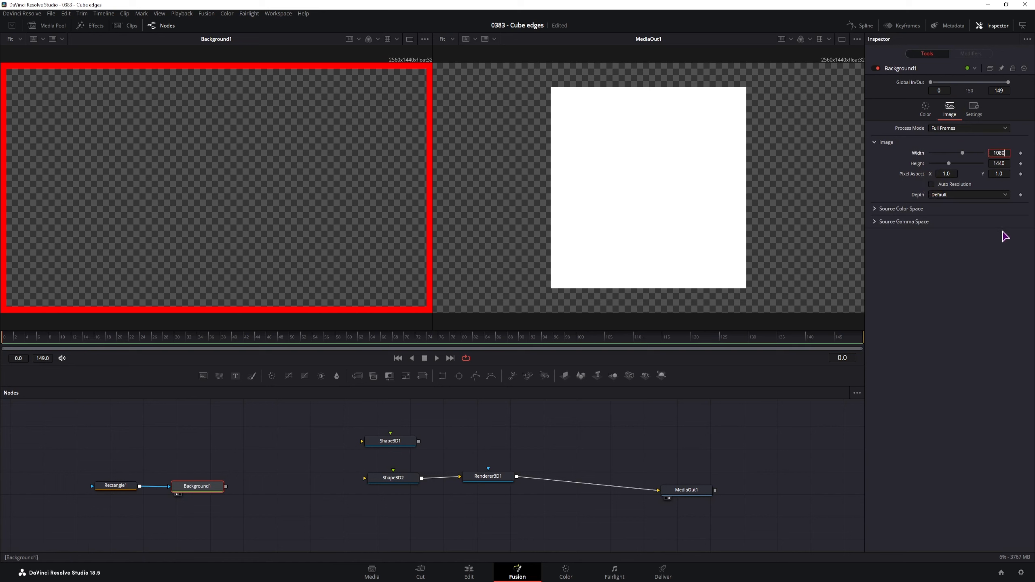
click(1003, 164)
click(1007, 165)
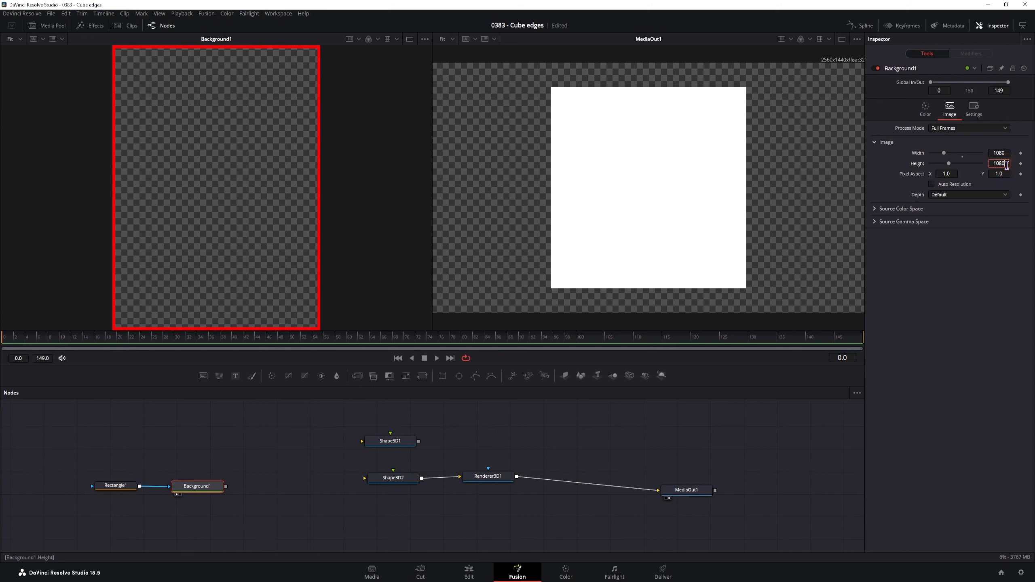
click(992, 330)
click(717, 441)
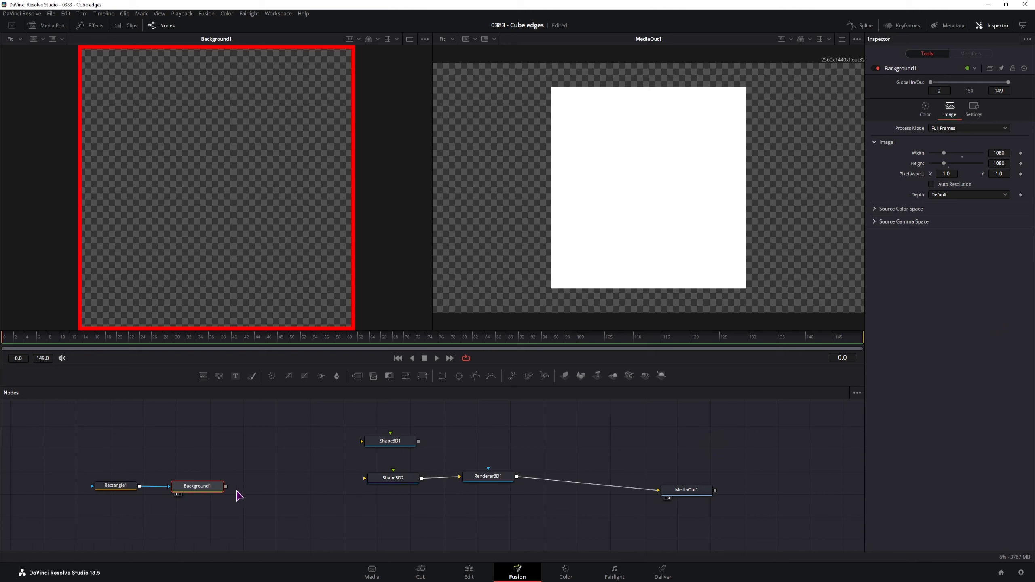
drag(226, 486, 396, 483)
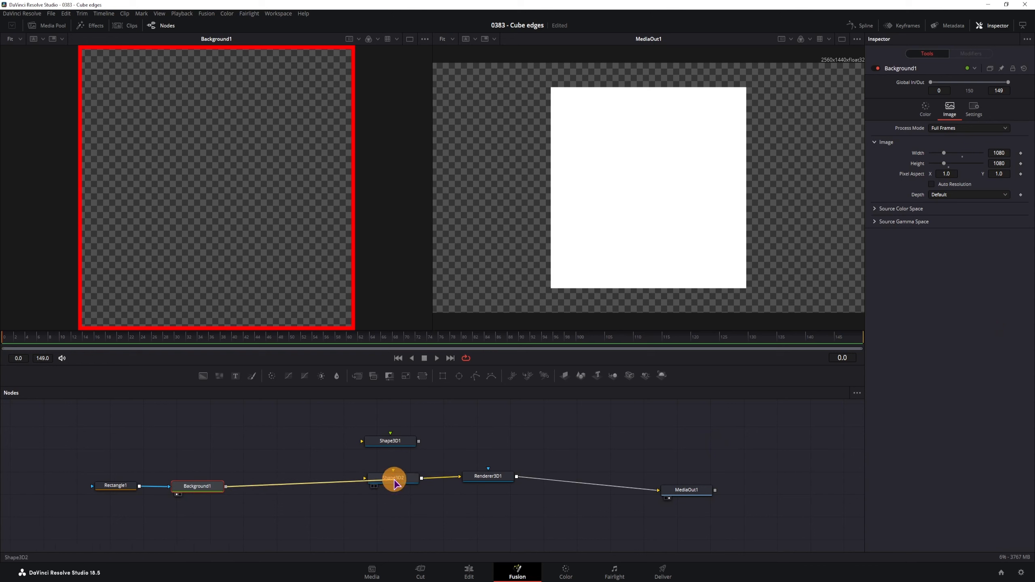
- Link Rectangle1's width to its height with the expression "Height", and set the height to 0.614
click(394, 479)
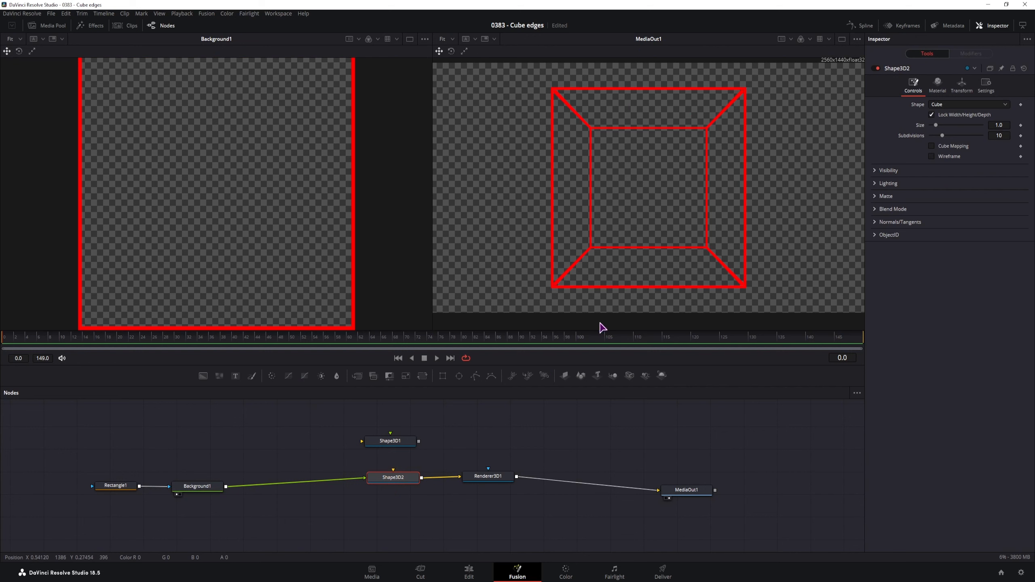
click(115, 486)
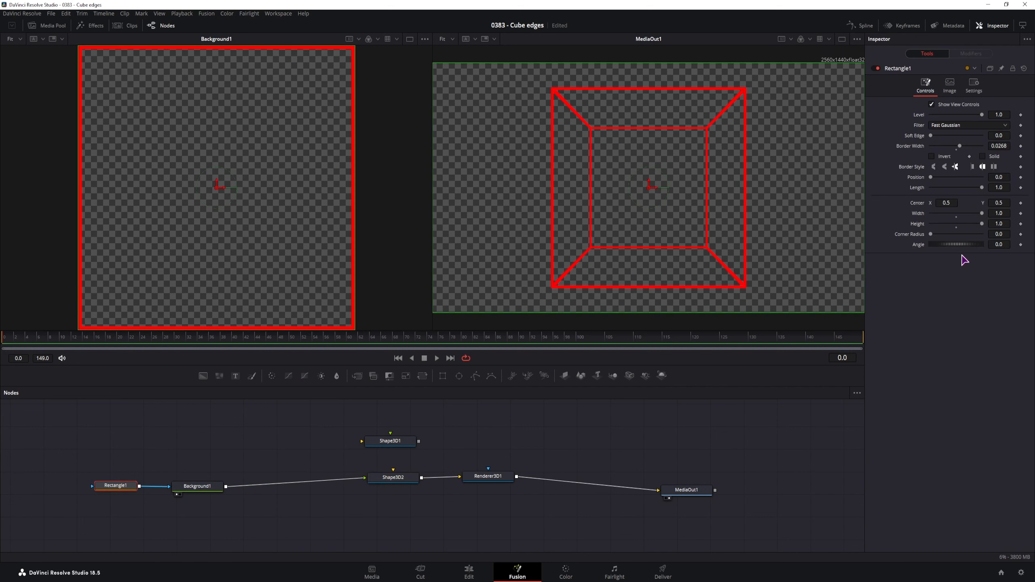
double_click(1008, 212)
text(=)
click(987, 293)
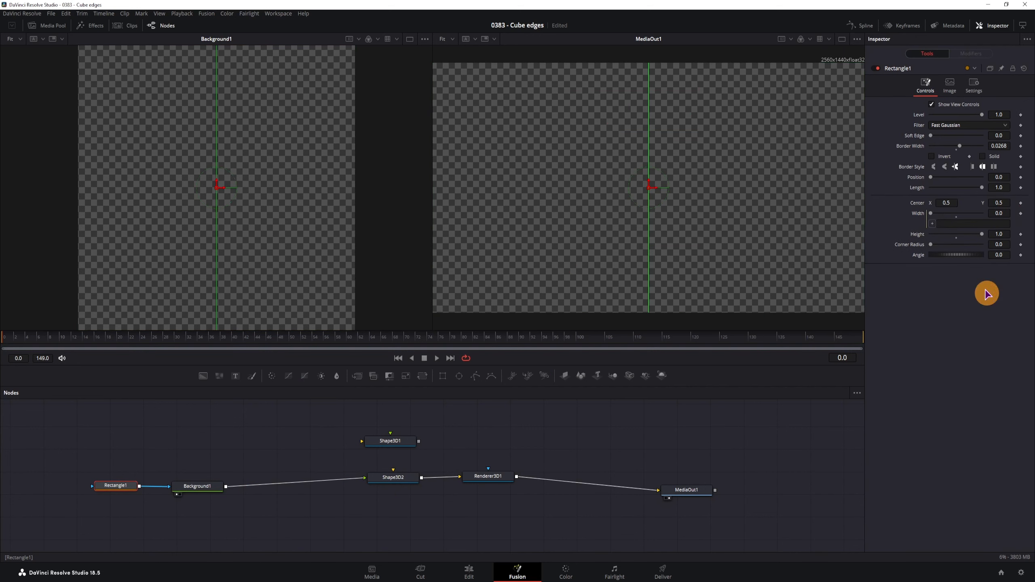
drag(933, 225, 918, 235)
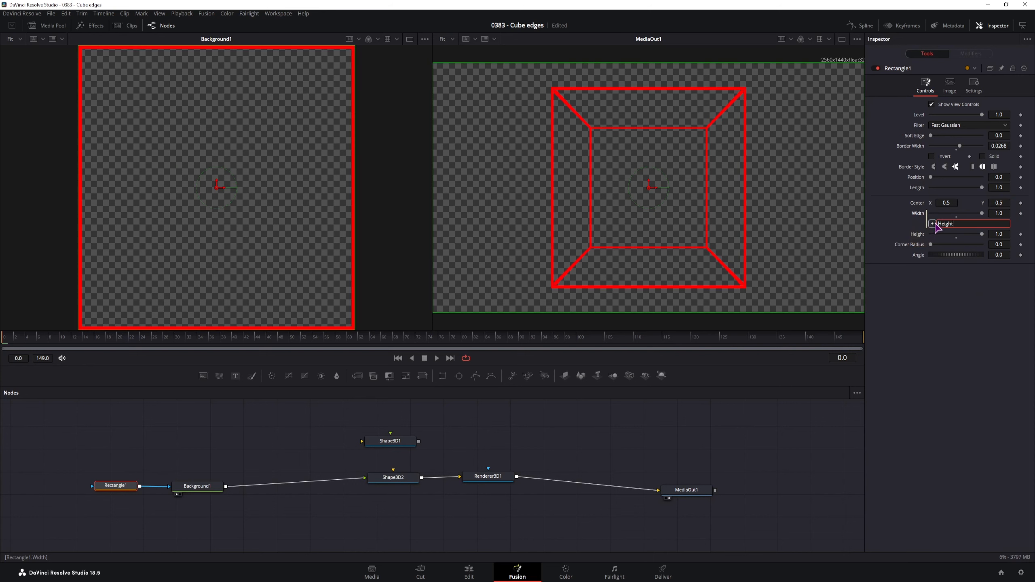
click(983, 322)
click(917, 235)
drag(982, 236, 959, 246)
- Rotate the Shape3D2 cube around its X, Y and Z axes to view it from an angle
click(393, 477)
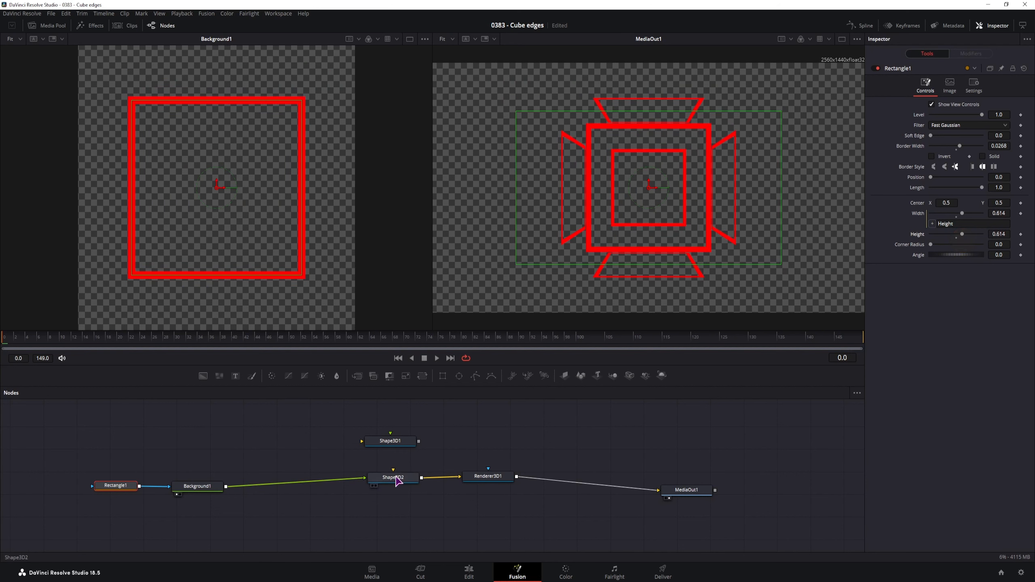
click(962, 86)
drag(1001, 180, 915, 180)
drag(998, 169, 912, 175)
drag(1000, 190, 1023, 191)
- Set Rectangle1's height back to 1.0 and rearrange the MediaOut1, Rectangle1 and Background1 nodes in the graph
click(116, 486)
mouse_move(964, 234)
mouse_down()
mouse_move(991, 236)
mouse_move(968, 236)
mouse_move(991, 235)
mouse_move(978, 235)
mouse_up()
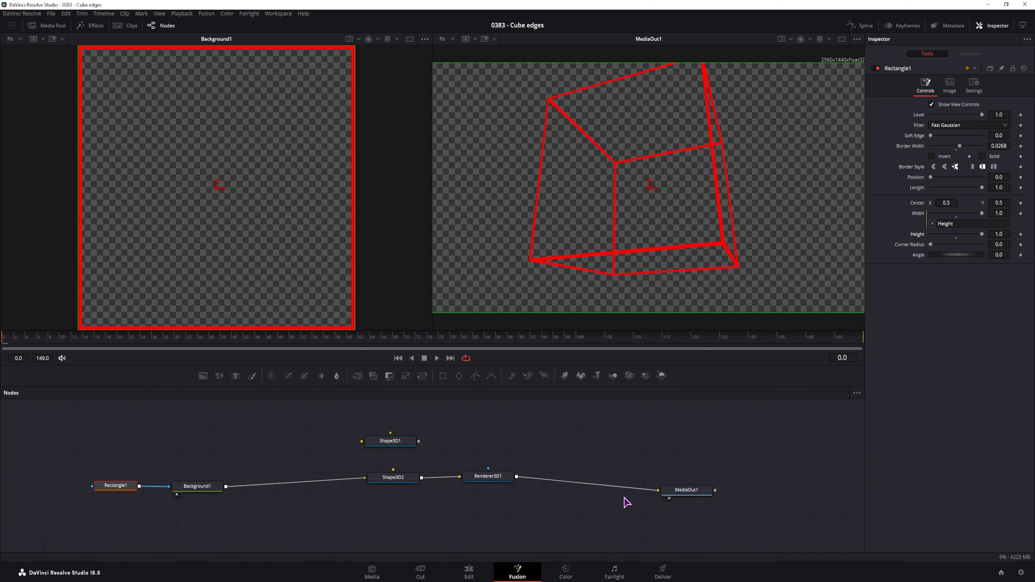
drag(683, 491, 737, 480)
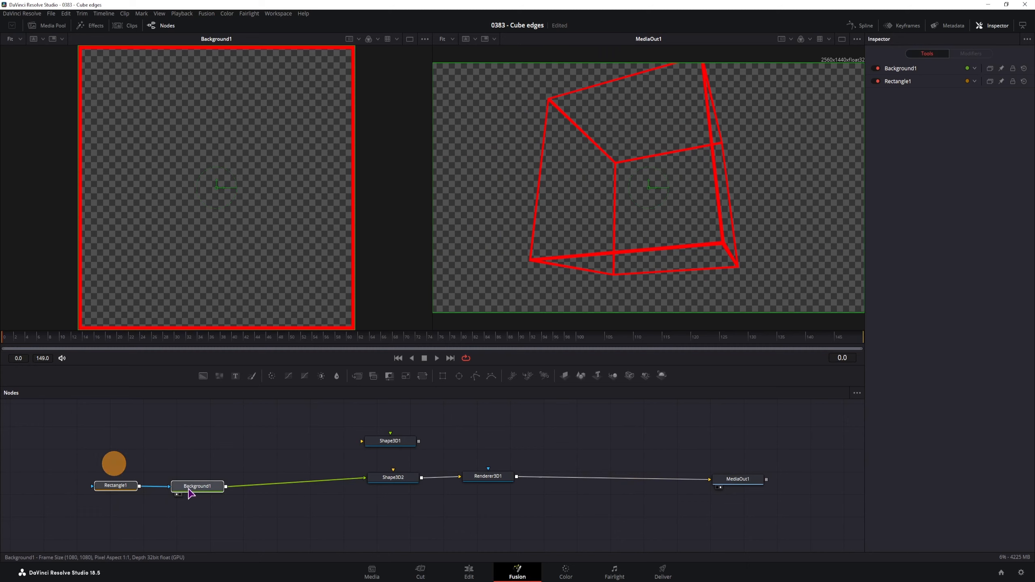
click(179, 477)
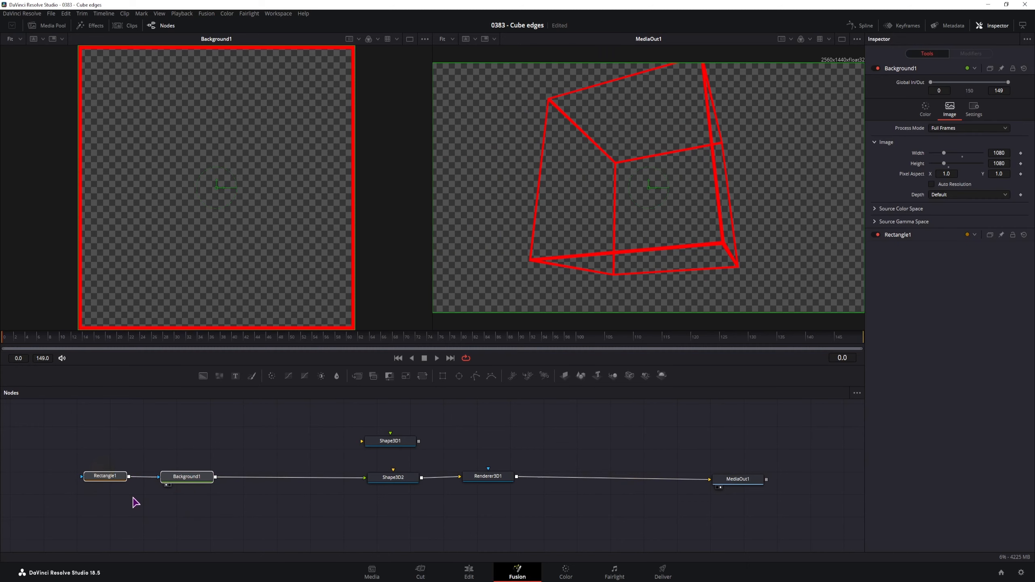
- Duplicate Rectangle1 and Background1 below the originals, and merge Background1 as foreground over the Background1_1 copy
key(ctrl+c)
click(171, 518)
key(ctrl+v)
drag(176, 521, 191, 523)
drag(215, 520, 188, 524)
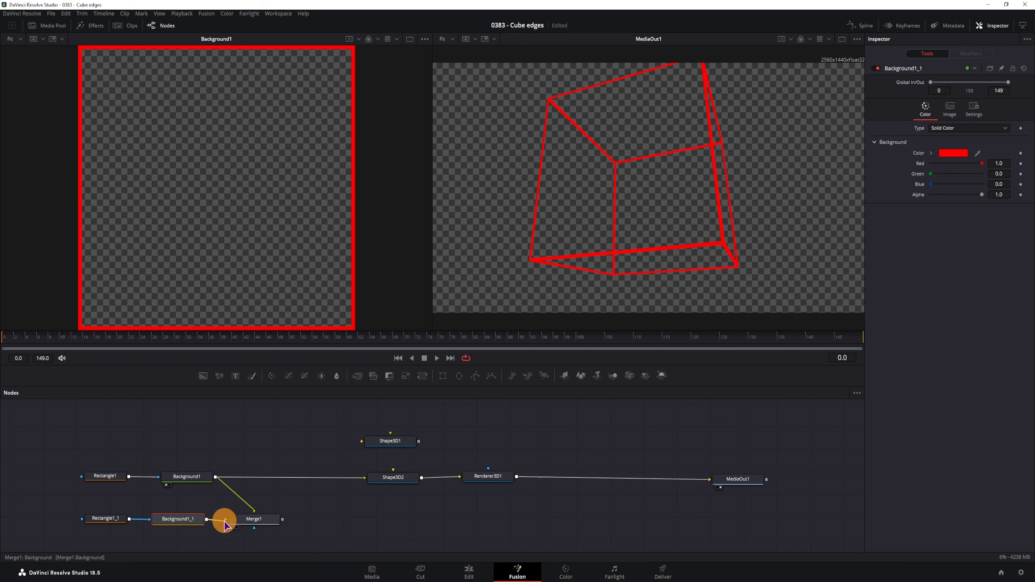
mouse_move(254, 512)
mouse_down()
mouse_move(294, 490)
mouse_move(254, 515)
mouse_up()
- Make Rectangle1_1 solid with a border width of 0.0, and connect Merge1's output to Shape3D2 instead of Background1
click(105, 523)
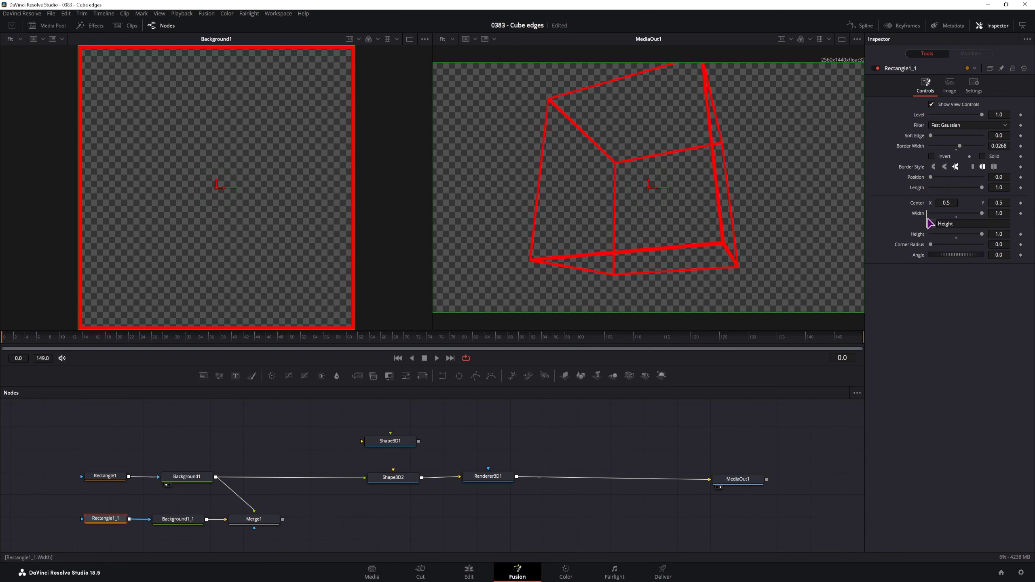
double_click(911, 146)
click(983, 157)
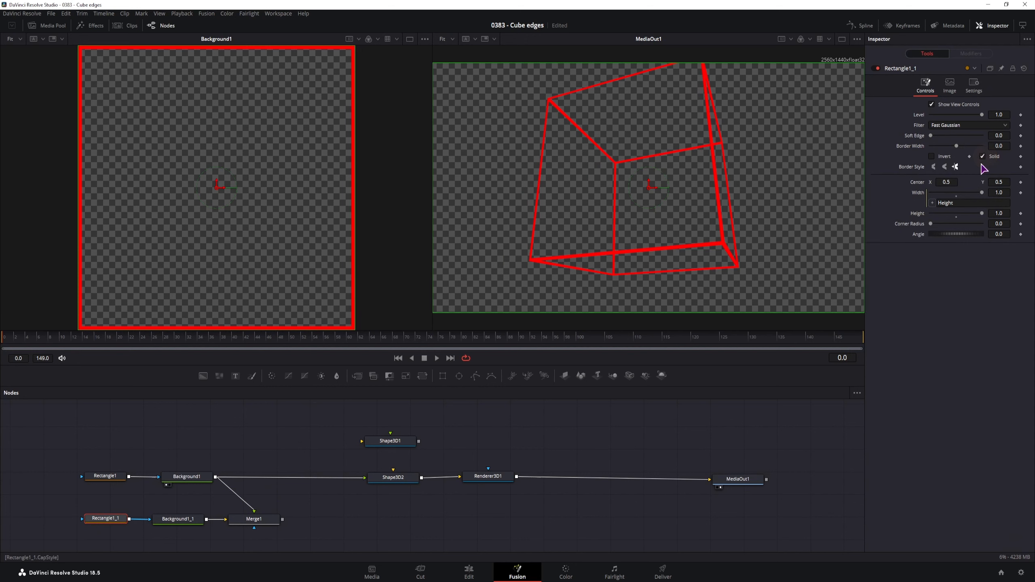
drag(283, 520, 367, 482)
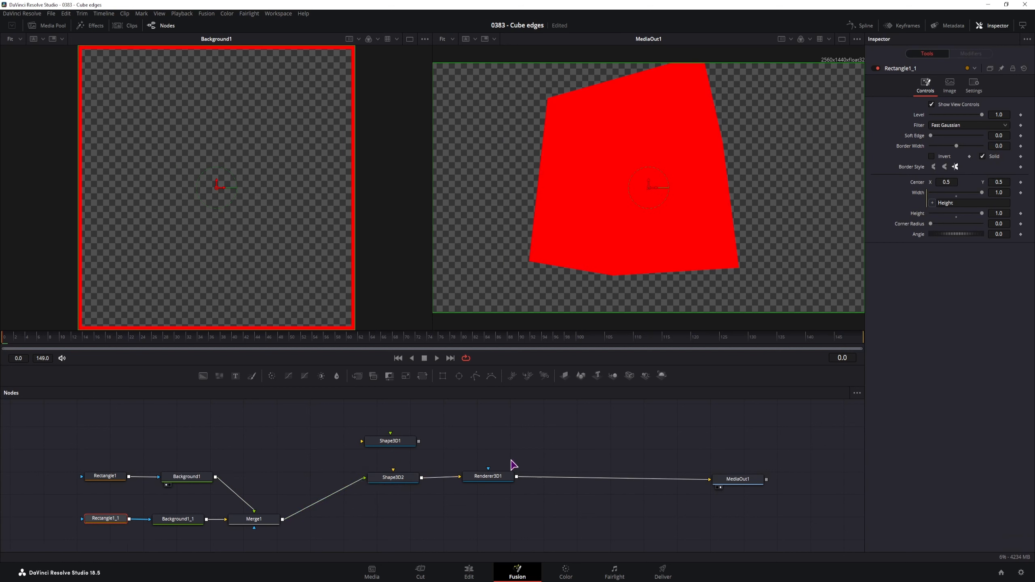
- Set Background1_1's Red value to 0.0 and lower its Alpha until the cube faces are transparent
click(184, 520)
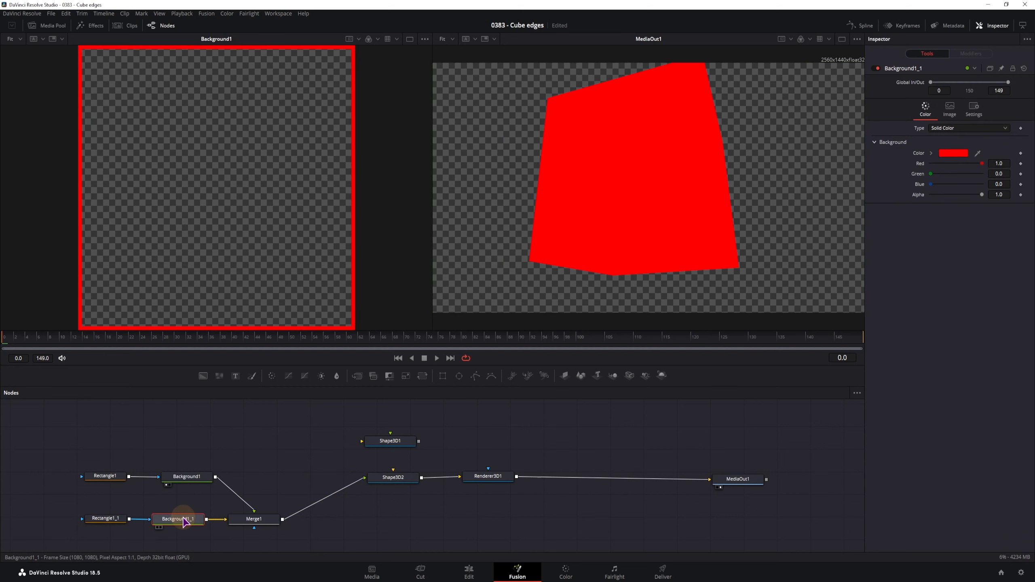
drag(982, 163, 870, 157)
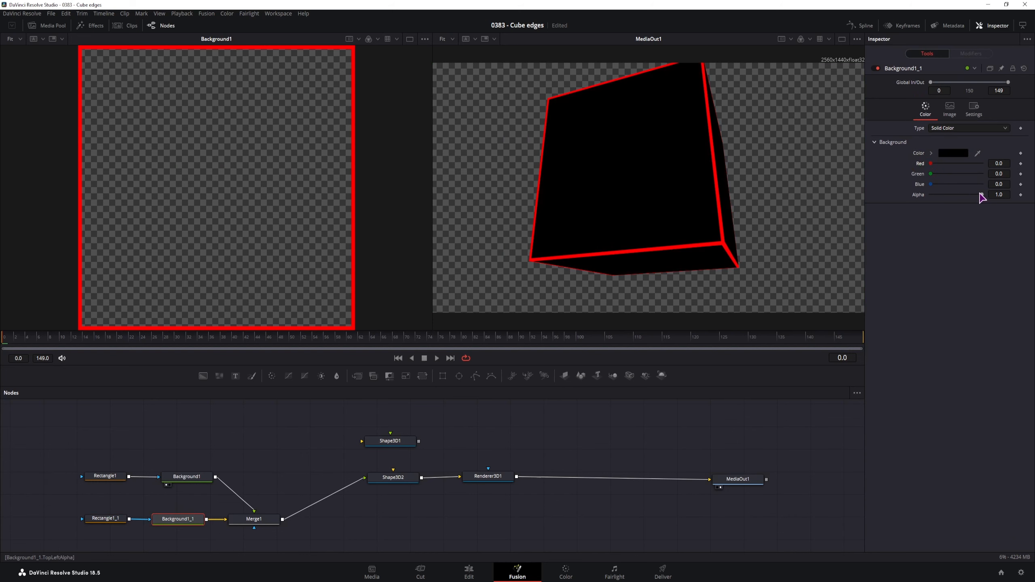
drag(981, 196, 934, 197)
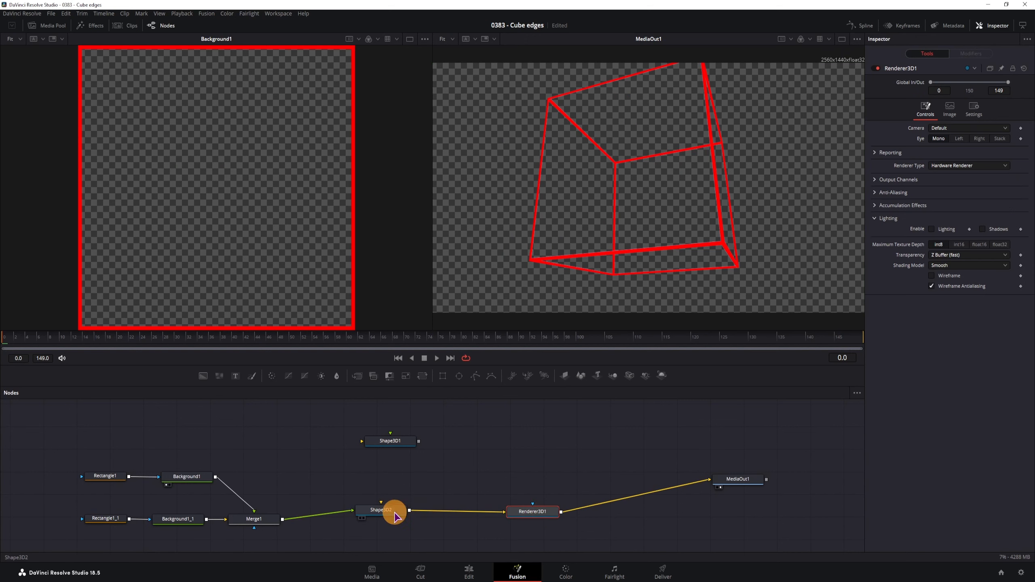
- Reduce Shape3D2's size to 0.5 and make Background1_1 white with an Alpha of 0.003
click(390, 510)
drag(1004, 124, 984, 125)
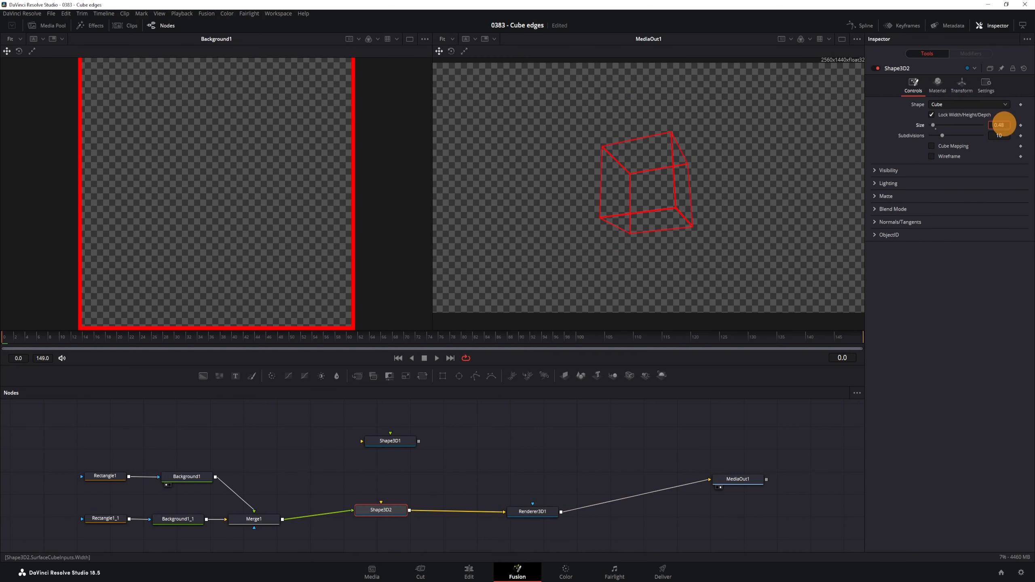
click(177, 522)
mouse_move(930, 195)
mouse_down()
mouse_move(955, 194)
mouse_move(924, 194)
mouse_up()
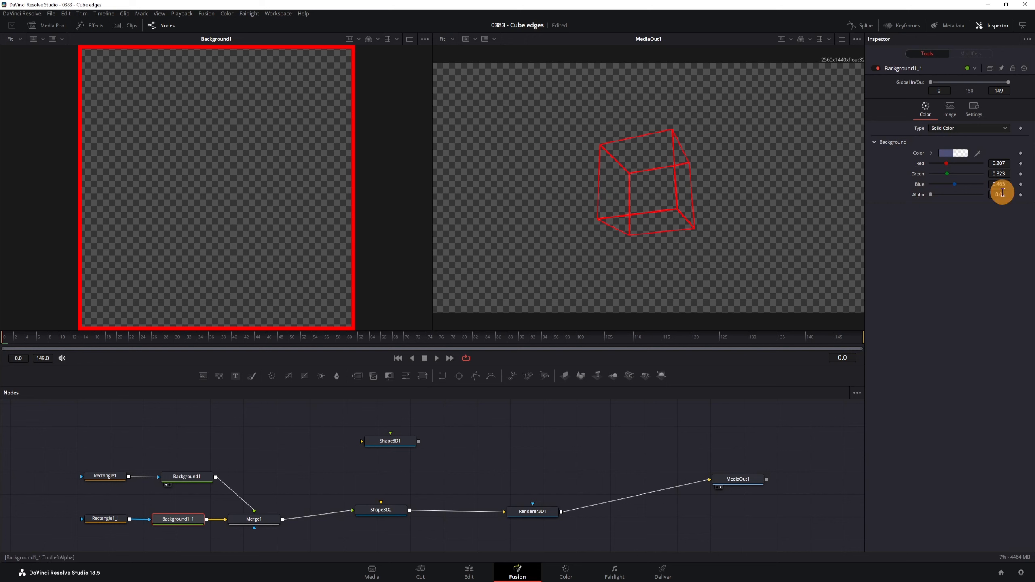
drag(1002, 192, 994, 187)
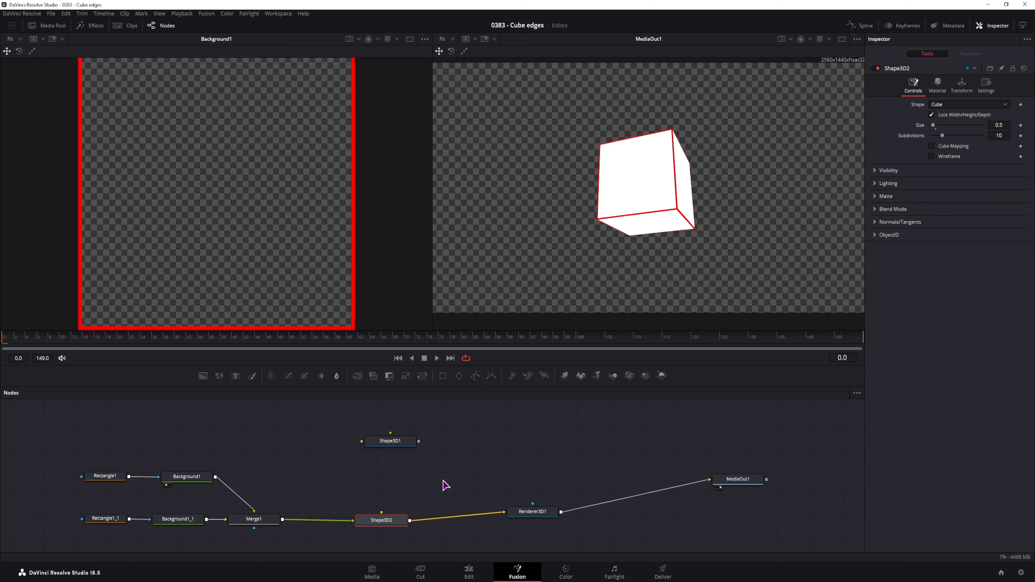
- Insert a Merge 3D node between Shape3D2 and Renderer3D1
drag(443, 481, 418, 474)
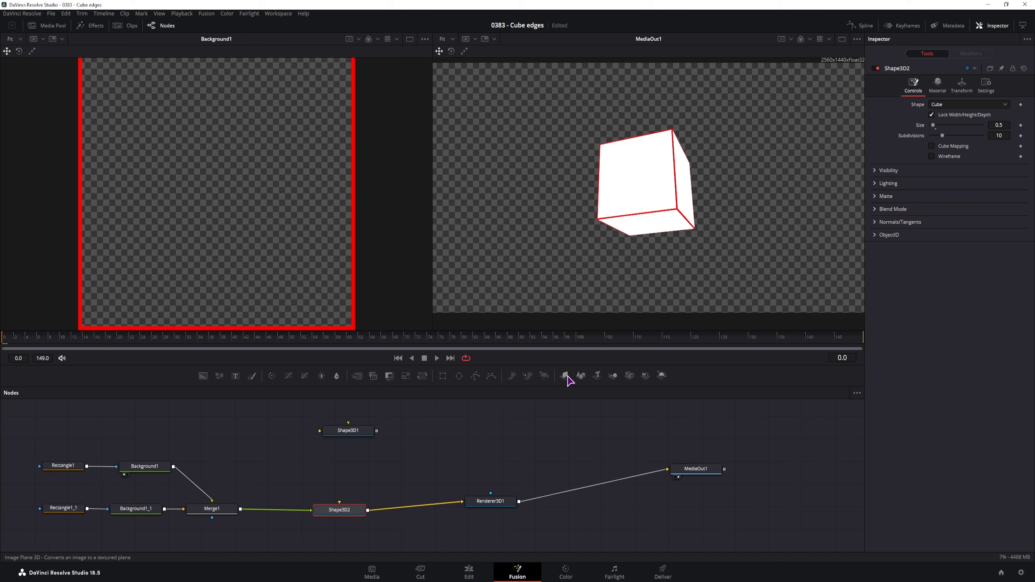
drag(614, 380, 412, 506)
drag(493, 501, 526, 504)
click(428, 510)
- Add a Camera 3D node connected to Merge3D1 and set its Z translation to 4.14
drag(630, 375, 419, 452)
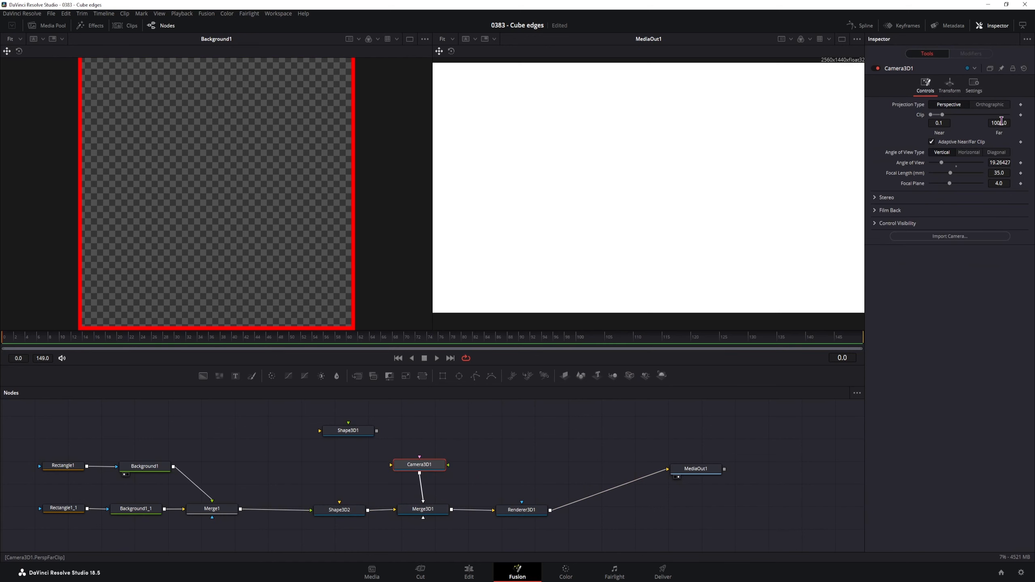
click(950, 87)
drag(1003, 135, 661, 164)
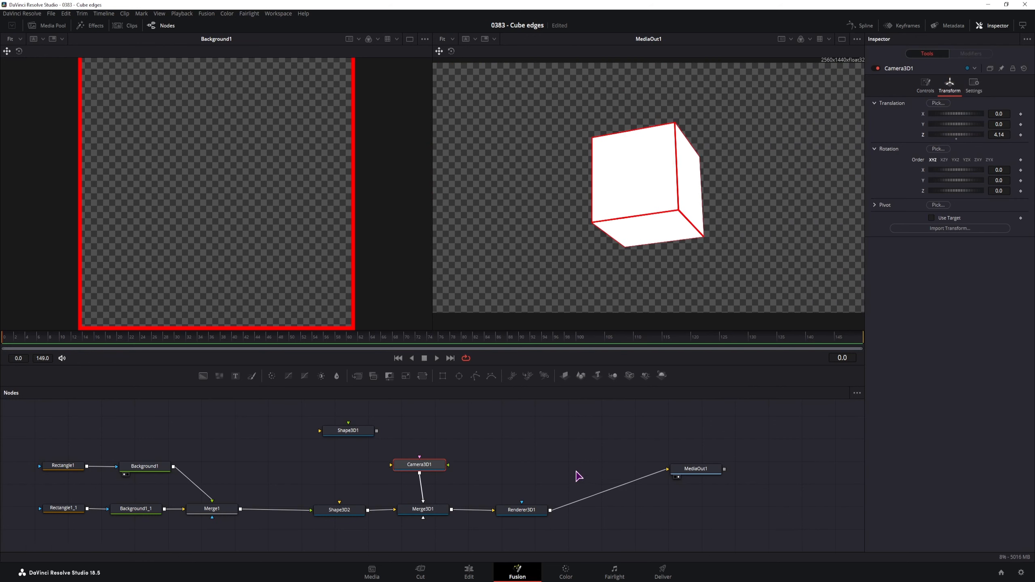
- Add an Ambient Light node and connect it to Merge3D1
key(ctrl+space)
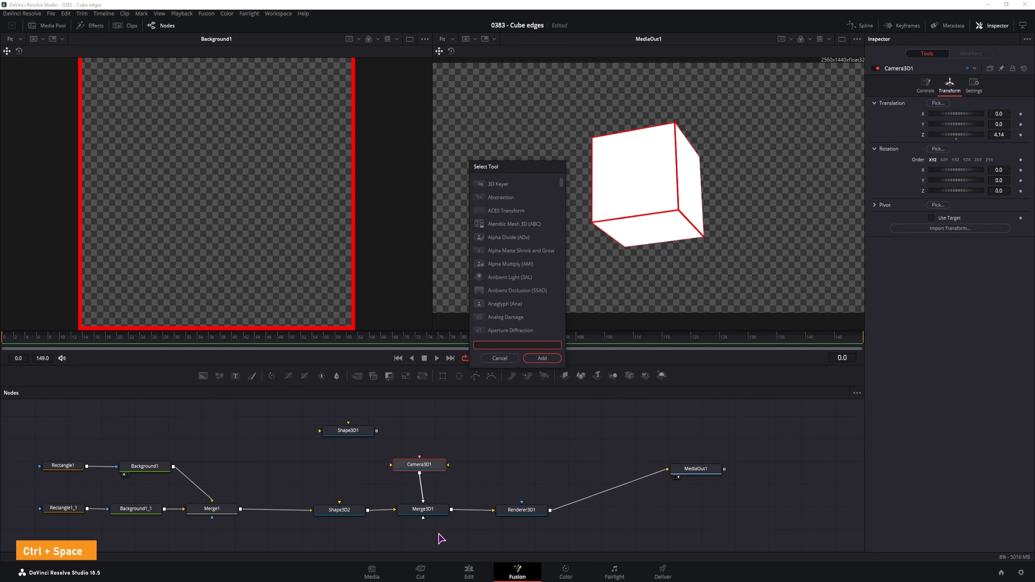
text(amb)
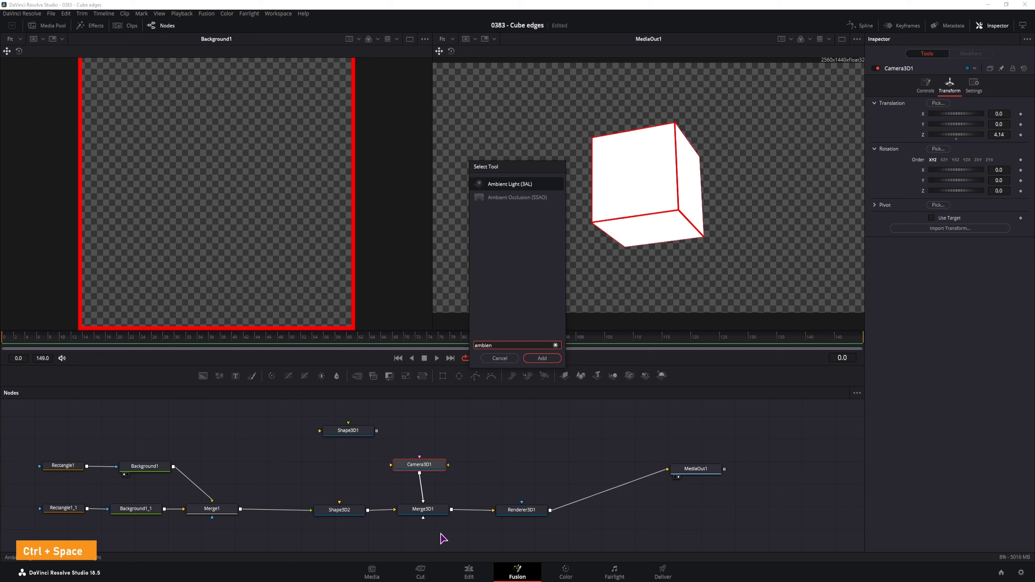
text(ien)
click(535, 363)
mouse_move(450, 535)
mouse_down()
mouse_move(413, 516)
mouse_move(437, 538)
mouse_up()
- Color Background1_1 pale green with Red 0.394, Green 0.551, Blue 0.48 and Alpha 0.008
click(137, 511)
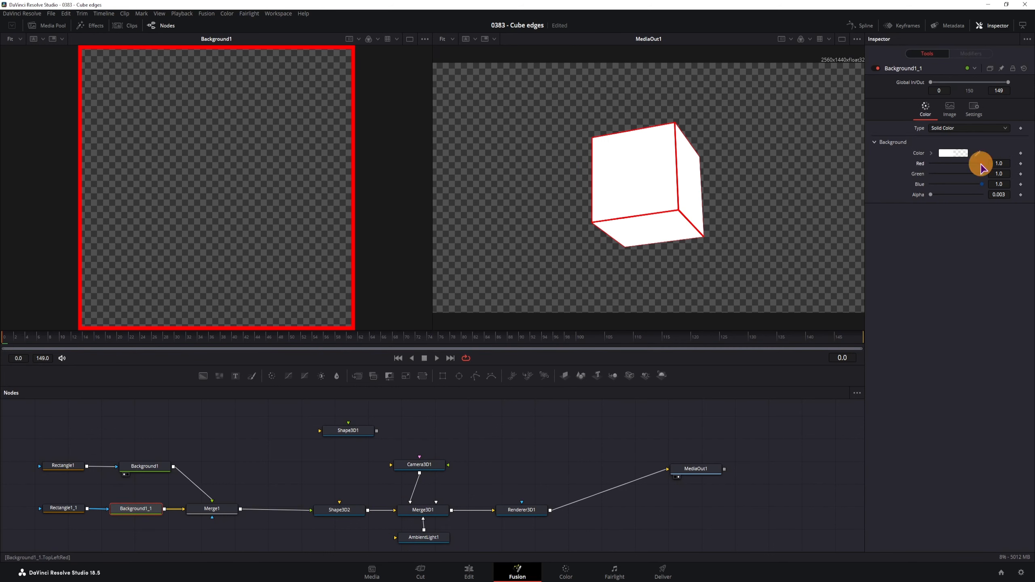
drag(981, 164, 933, 198)
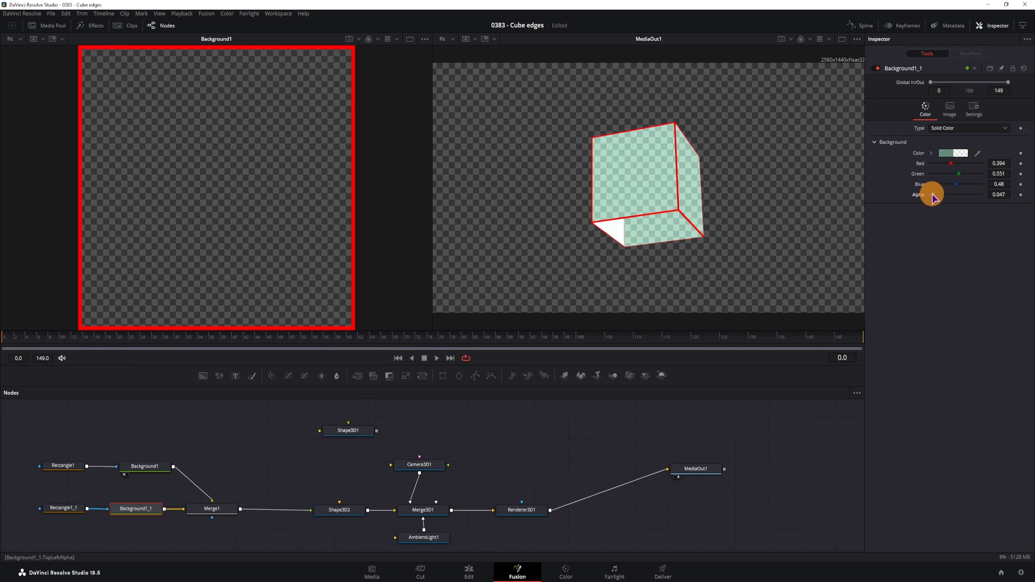
drag(933, 195, 931, 195)
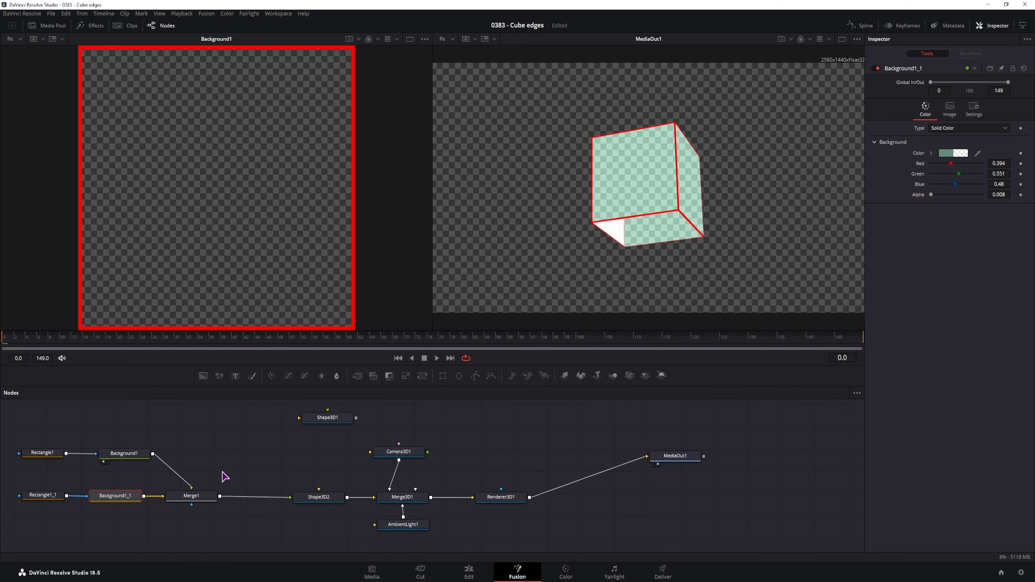
- Rotate the Shape3D2 cube to X -141.7, Y 394.8 and Z 135.9
drag(257, 446, 288, 449)
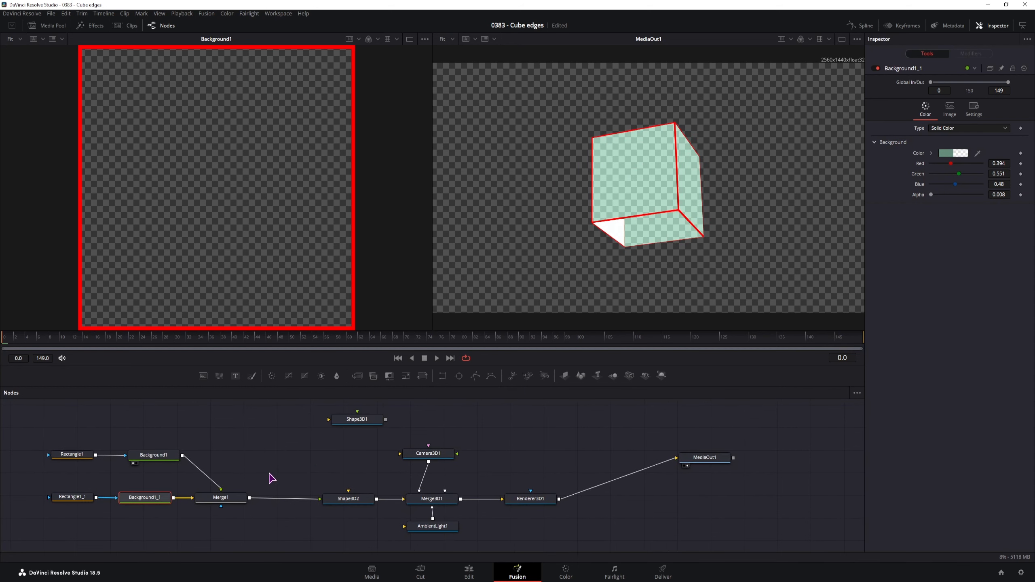
click(345, 504)
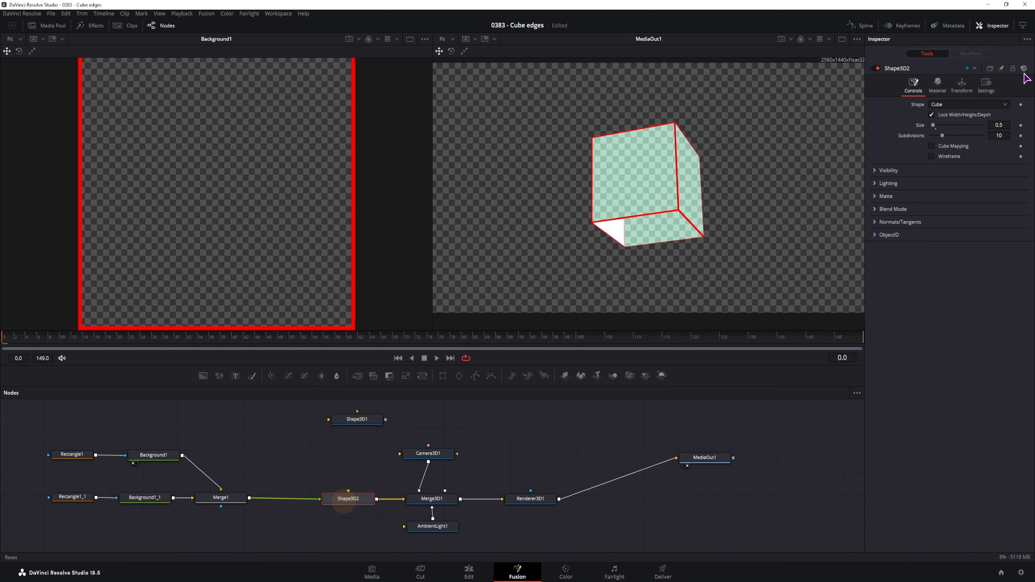
click(963, 84)
drag(999, 180, 986, 198)
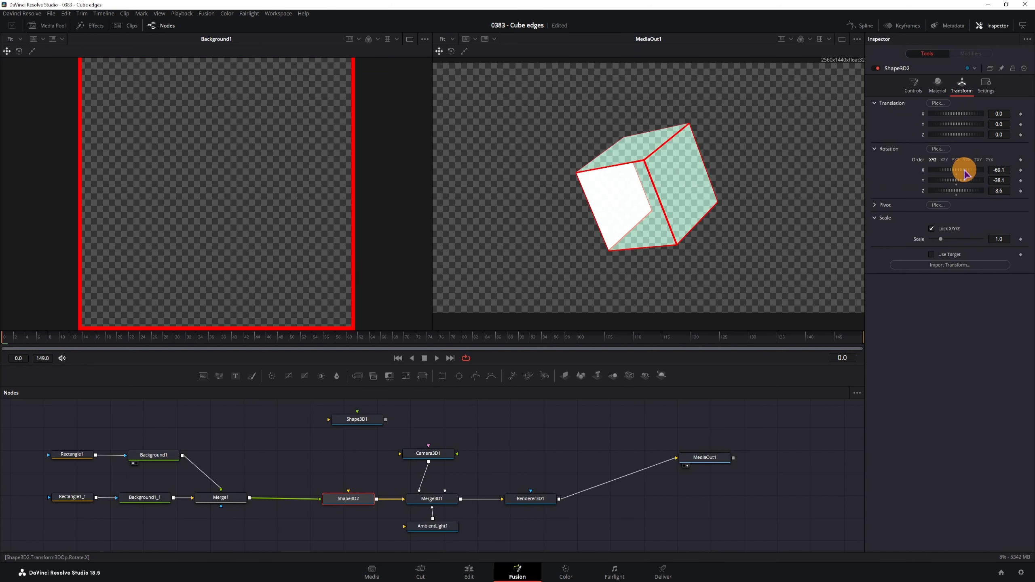
drag(963, 174, 258, 277)
drag(1001, 180, 1025, 177)
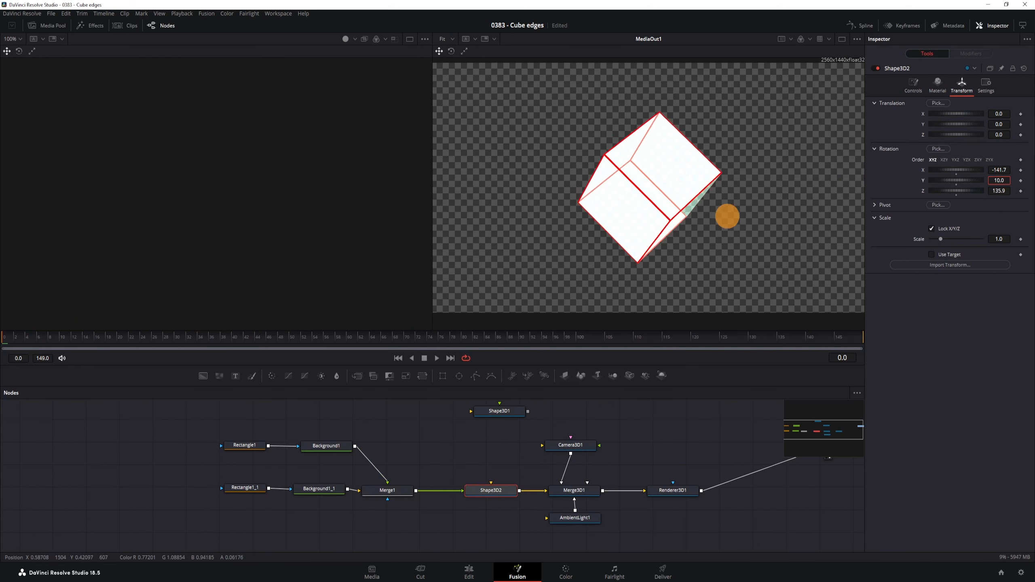
drag(727, 216, 917, 369)
- Connect Background1 directly to Shape3D2 instead of Merge1, and add a Spot Light node connected to Merge3D1
drag(387, 480, 463, 494)
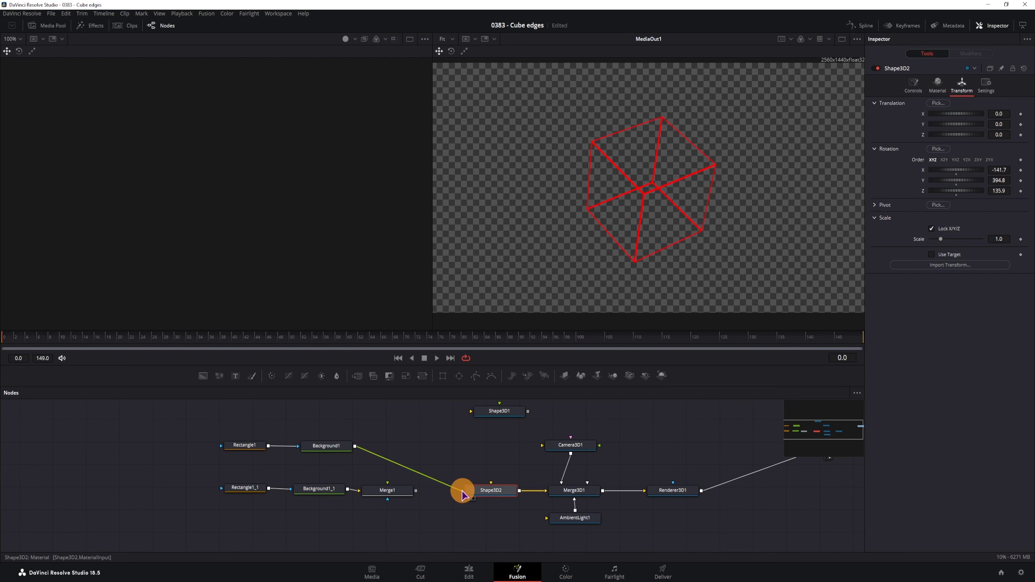
drag(442, 530, 418, 542)
drag(645, 376, 448, 499)
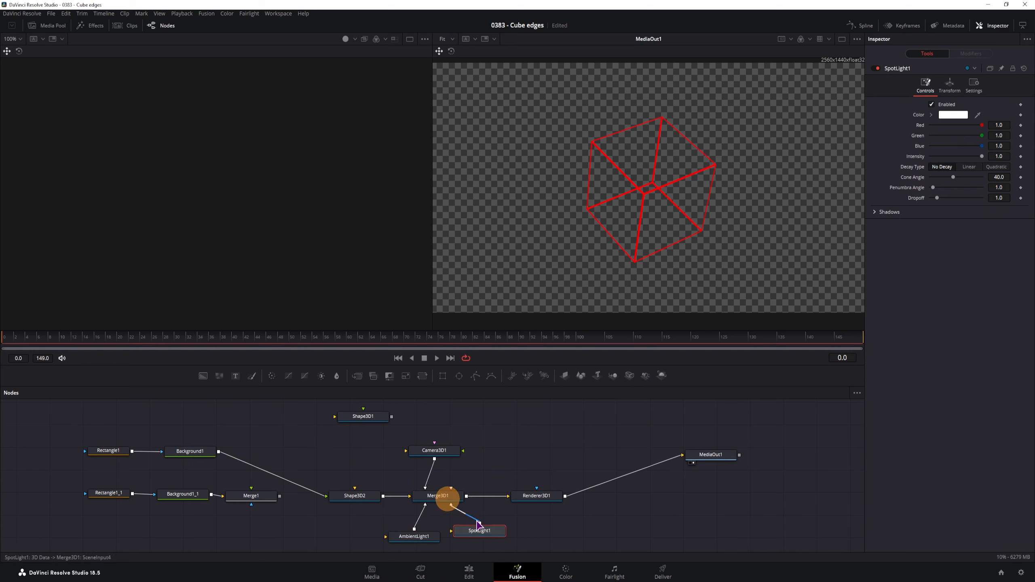
- Show Merge3D1 in the first viewer and move SpotLight1 along its Z axis to the front of the cube
click(446, 495)
key(1)
click(471, 531)
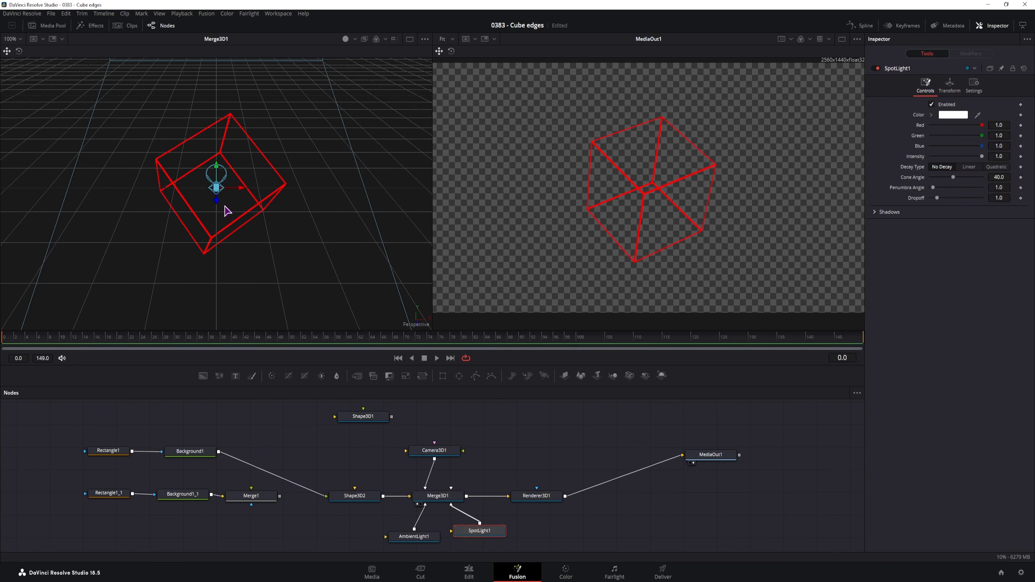
drag(216, 201, 205, 288)
- Set SpotLight1's dropoff to 3.13 and increase its penumbra angle
drag(937, 198, 955, 204)
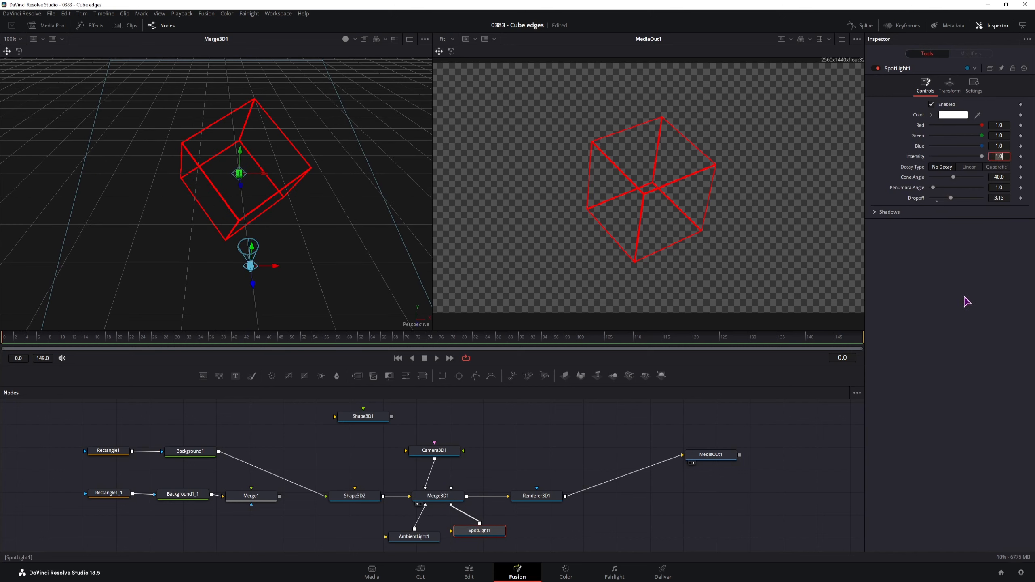
click(966, 317)
click(966, 187)
- Enable lighting and shadows in Renderer3D1, and make SpotLight1 blue with cone angle 60.24, penumbra angle 7.4 and dropoff 1.88
click(526, 494)
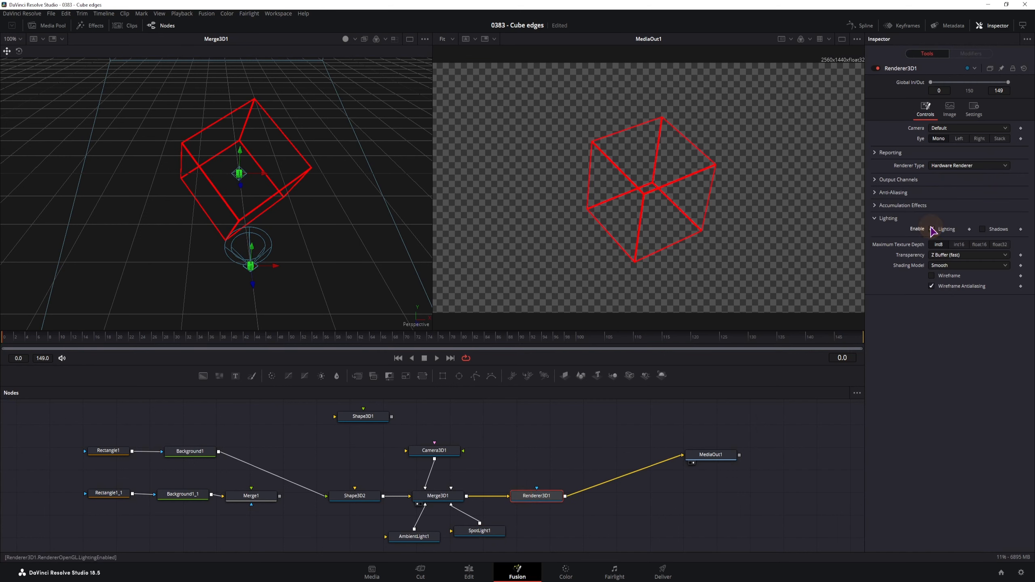
click(473, 535)
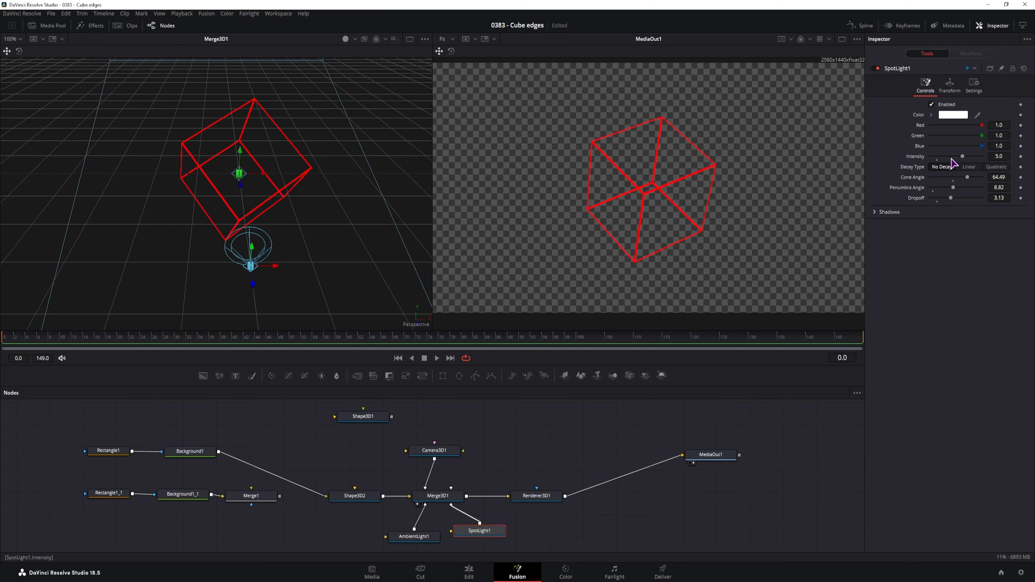
click(937, 158)
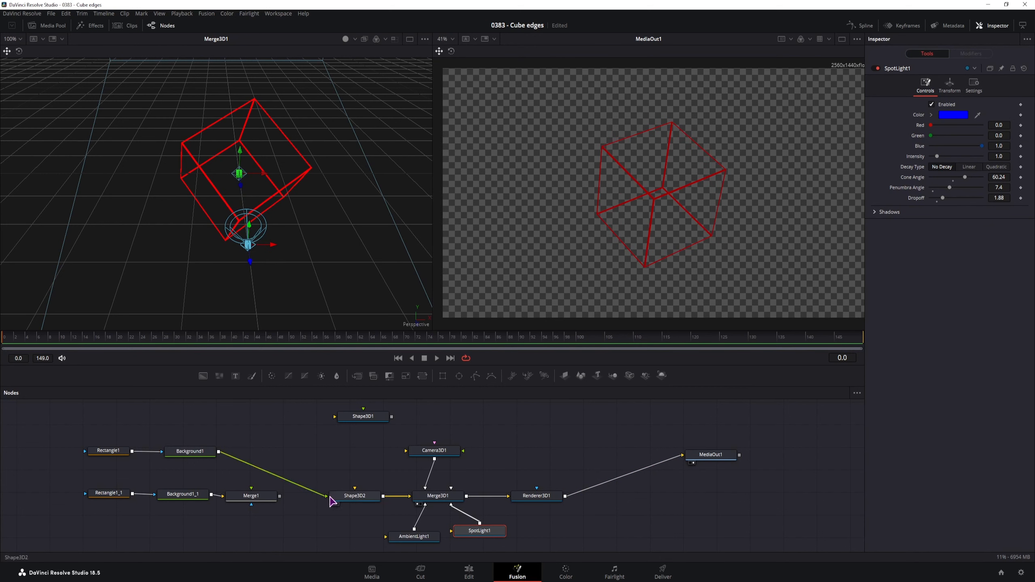
- Connect Merge1 to Shape3D2 in place of Background1 and set Background1_1's alpha to 1.0
drag(329, 498, 357, 498)
click(175, 494)
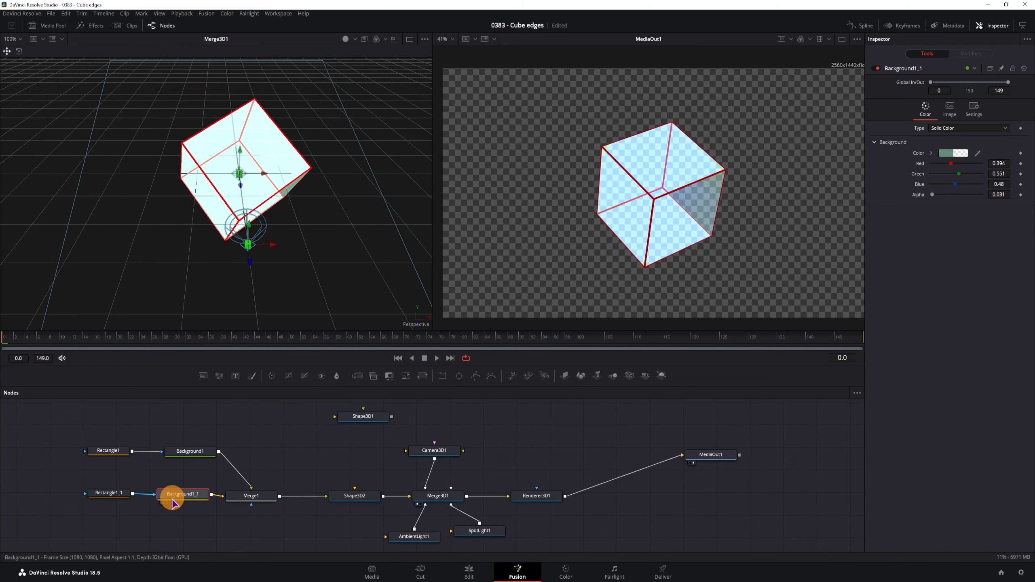
drag(933, 195, 983, 194)
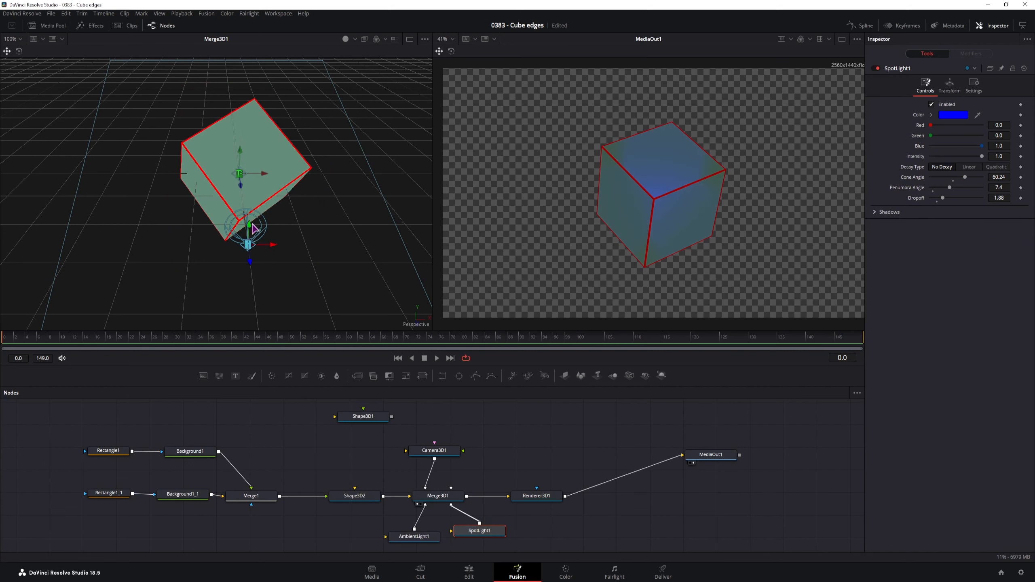
- Move SpotLight1 slightly away from the cube, make it white, and set cone angle 33.31, penumbra angle 4.72 and dropoff 40
mouse_move(250, 226)
mouse_down()
mouse_move(242, 276)
mouse_move(257, 199)
mouse_move(267, 195)
mouse_move(254, 236)
mouse_up()
drag(950, 188, 924, 192)
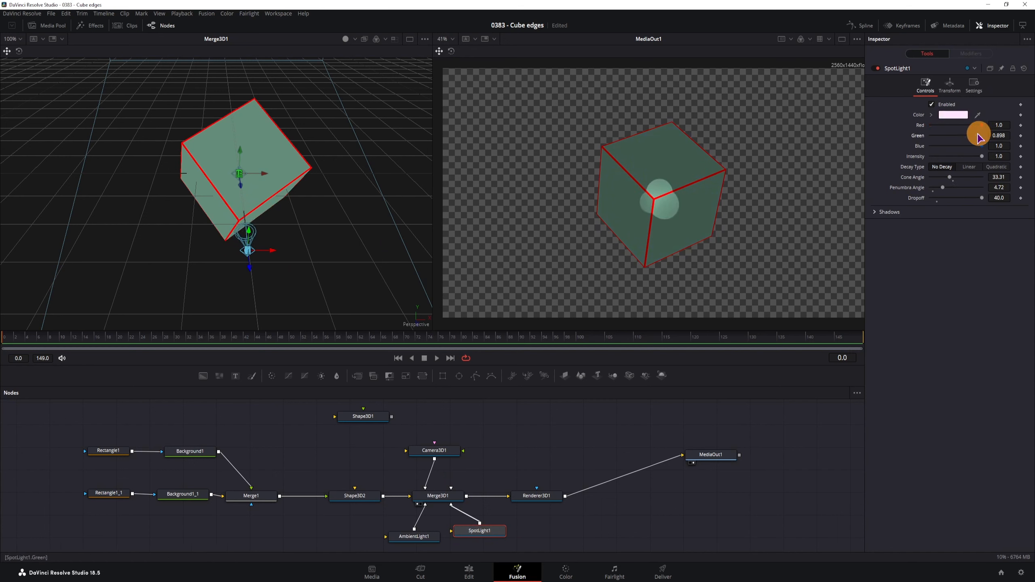
drag(1007, 135, 1003, 137)
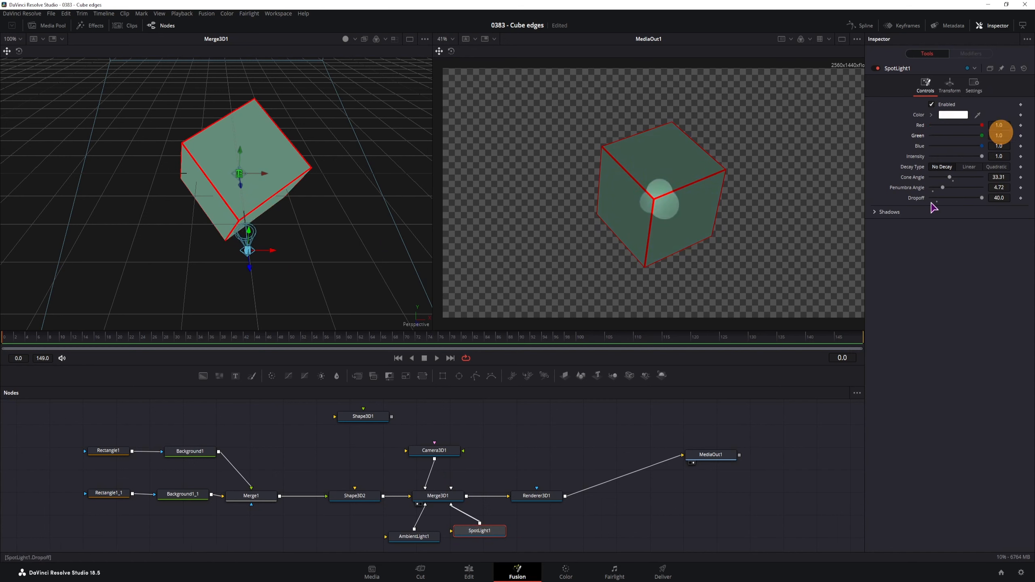
- Connect Background1 directly to Shape3D2 and turn off Two Sided in the shape's material
drag(251, 491, 326, 498)
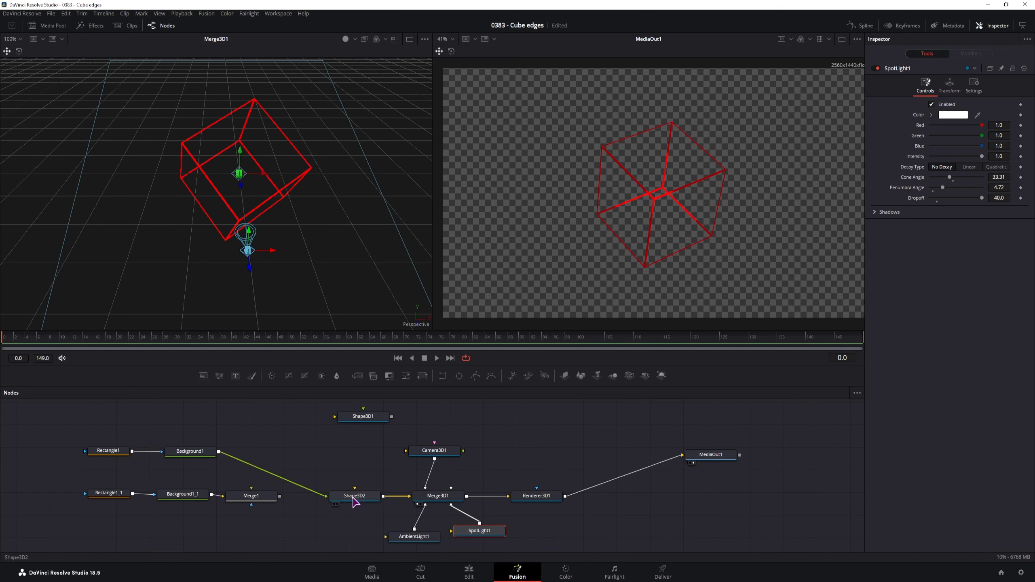
click(366, 496)
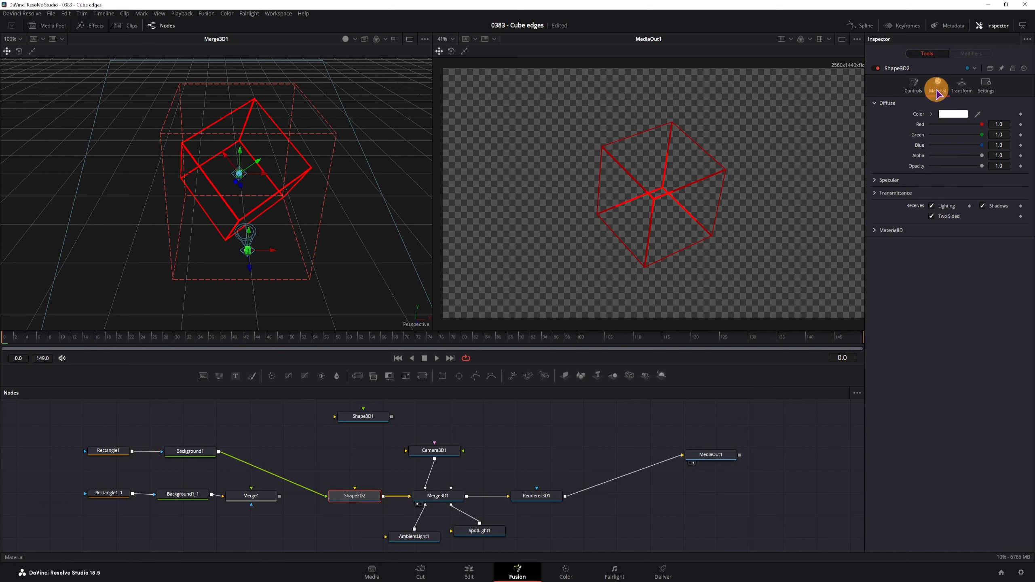
click(931, 218)
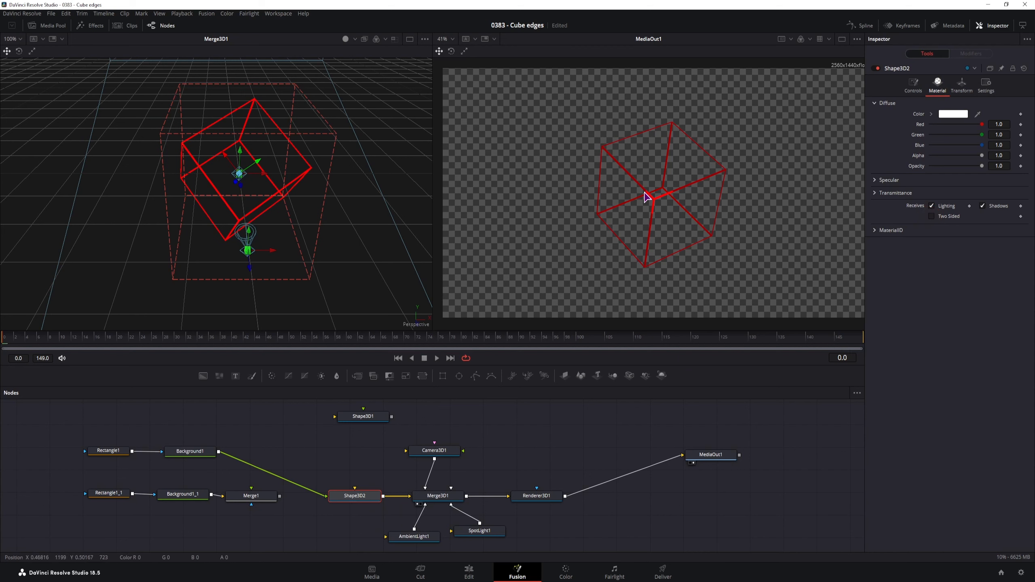
- Reconnect Merge1 to Shape3D2 and lower Background1_1's alpha to make the cube faces semi-transparent
drag(316, 492, 358, 497)
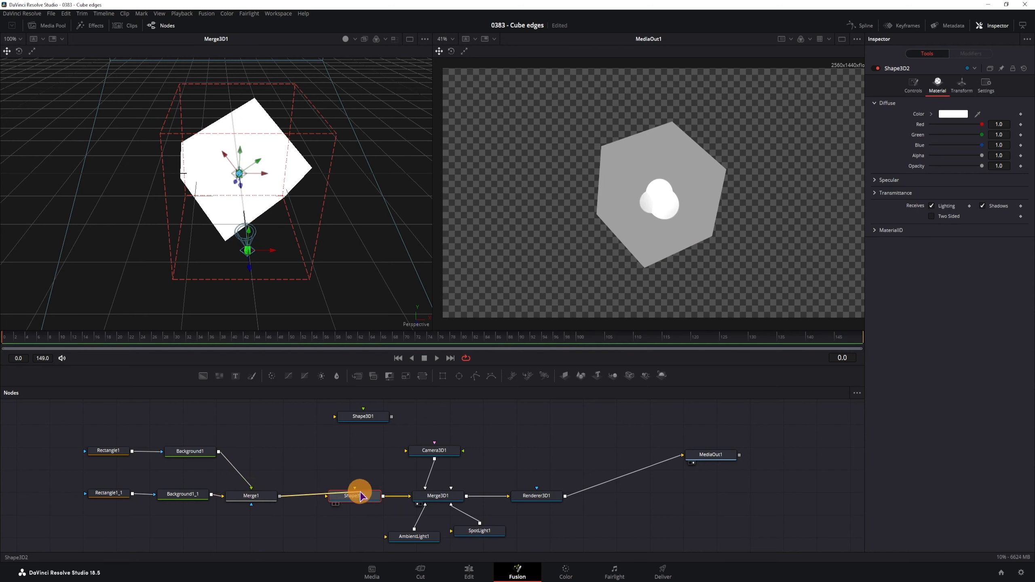
click(185, 494)
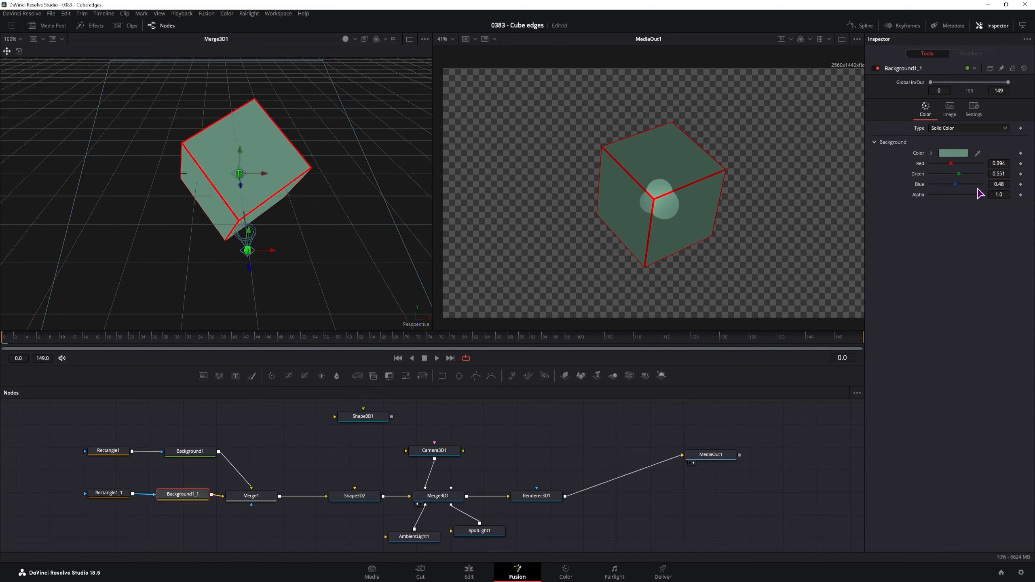
drag(982, 195, 954, 196)
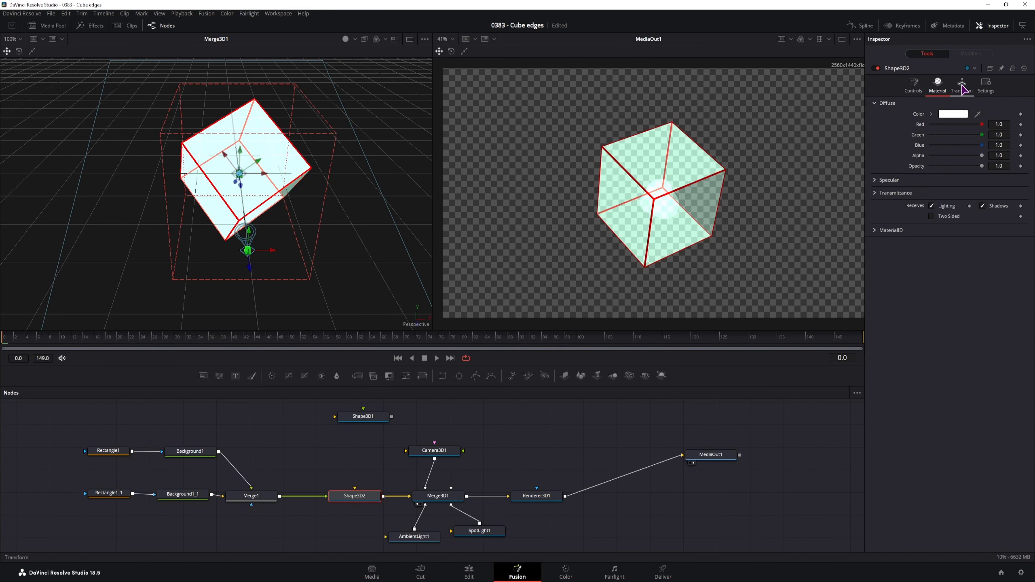
- Set the Y rotation of Shape3D2 to 122.0
click(963, 85)
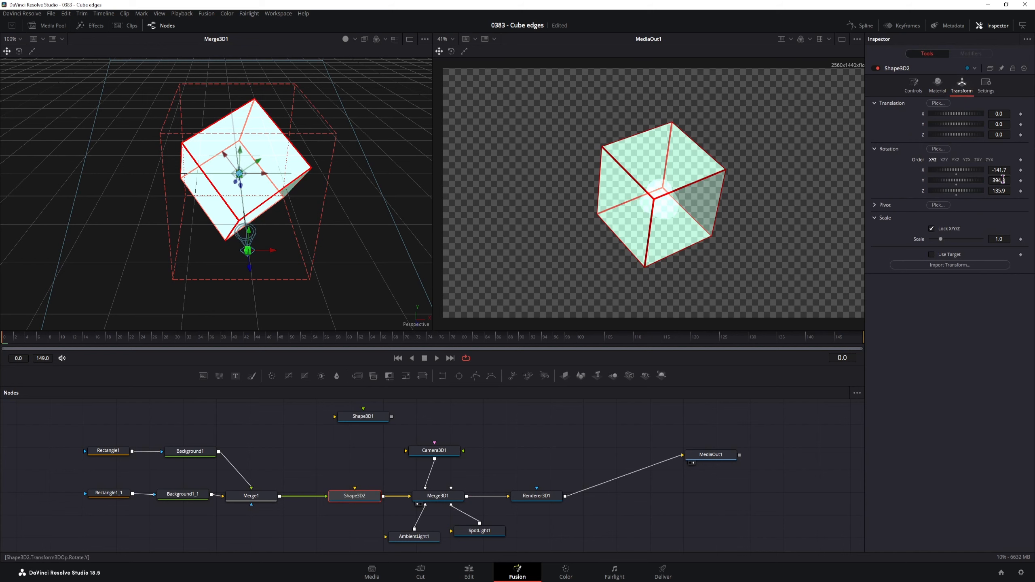
drag(997, 180, 868, 229)
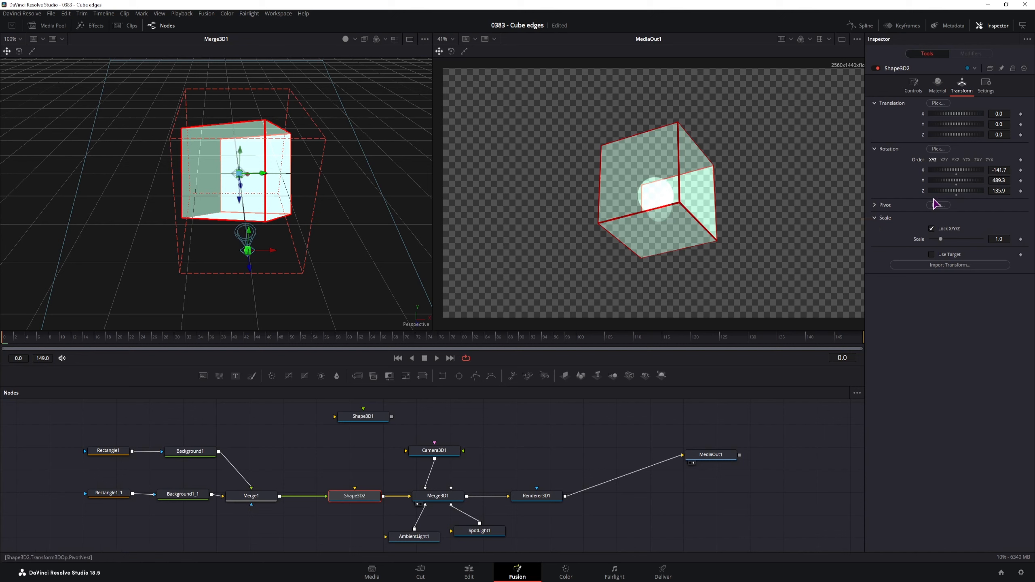
drag(1001, 180, 24, 373)
- Insert an Edge Detect node between Renderer3D1 and MediaOut1, spacing the nodes apart
drag(730, 455, 799, 492)
click(546, 497)
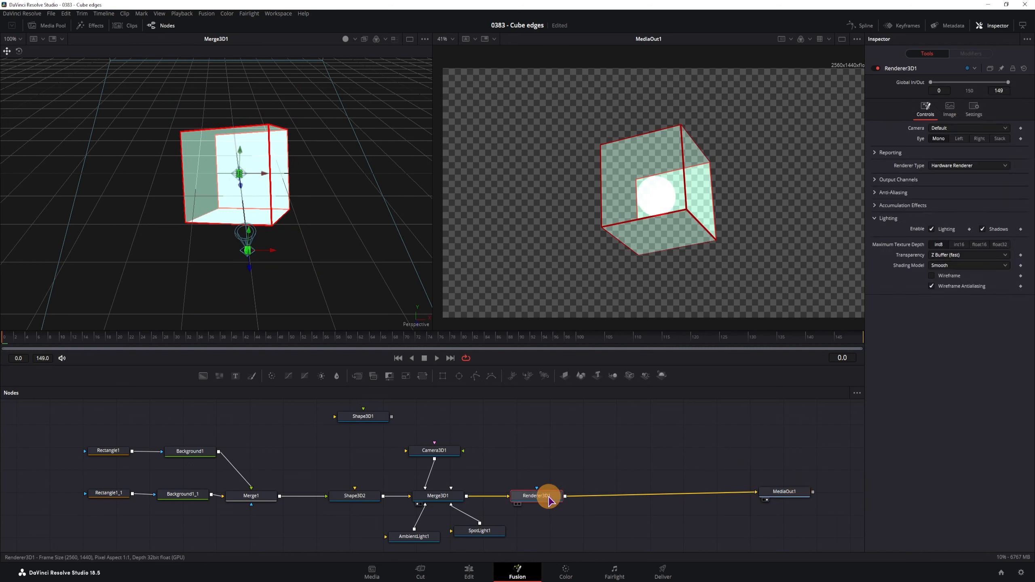
key(ctrl+space)
text(ambien)
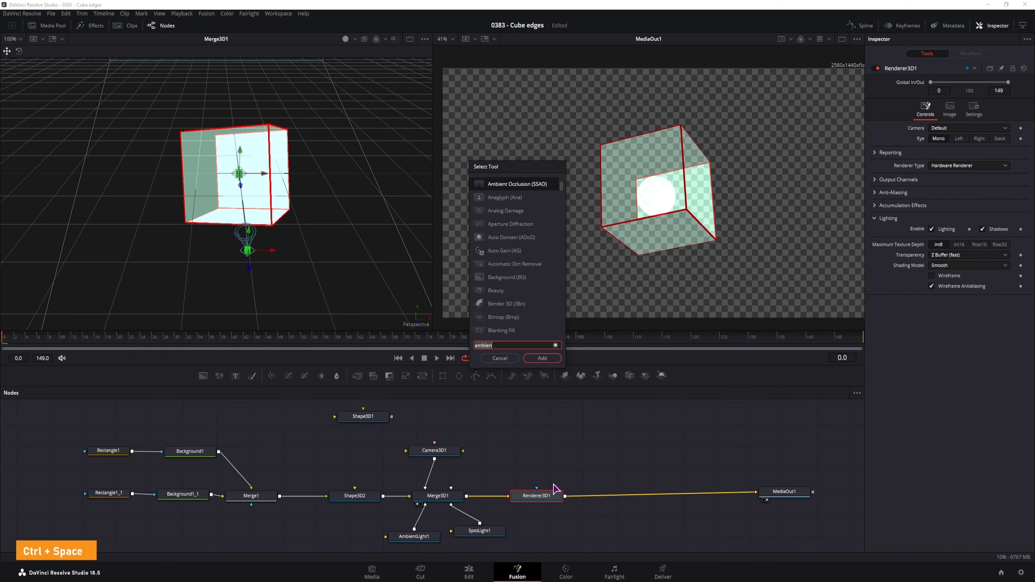
key(BackSpace)
key(BackSpace)
key(BackSpace)
key(BackSpace)
key(BackSpace)
key(BackSpace)
text(edge)
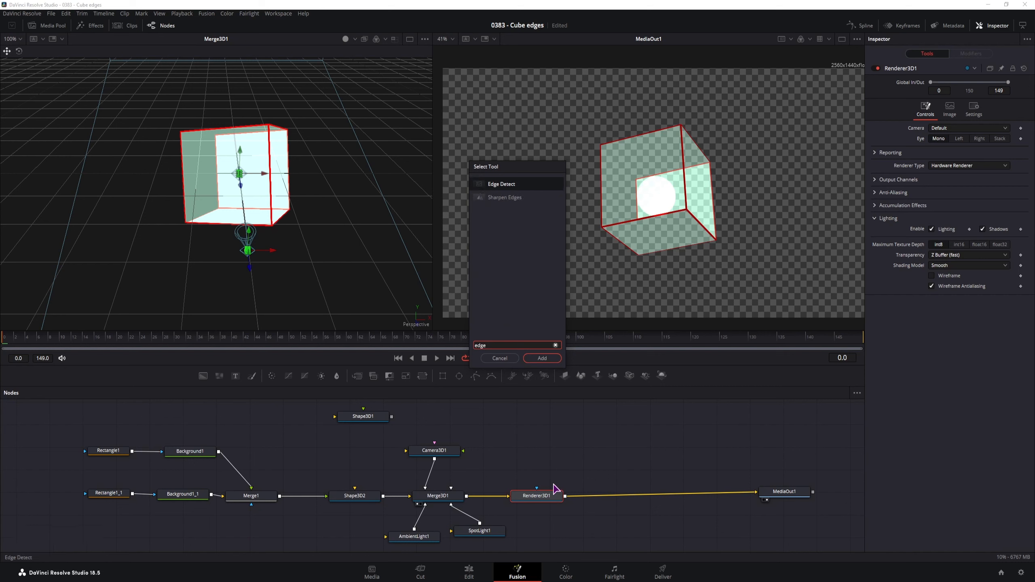
click(542, 358)
drag(609, 496, 628, 459)
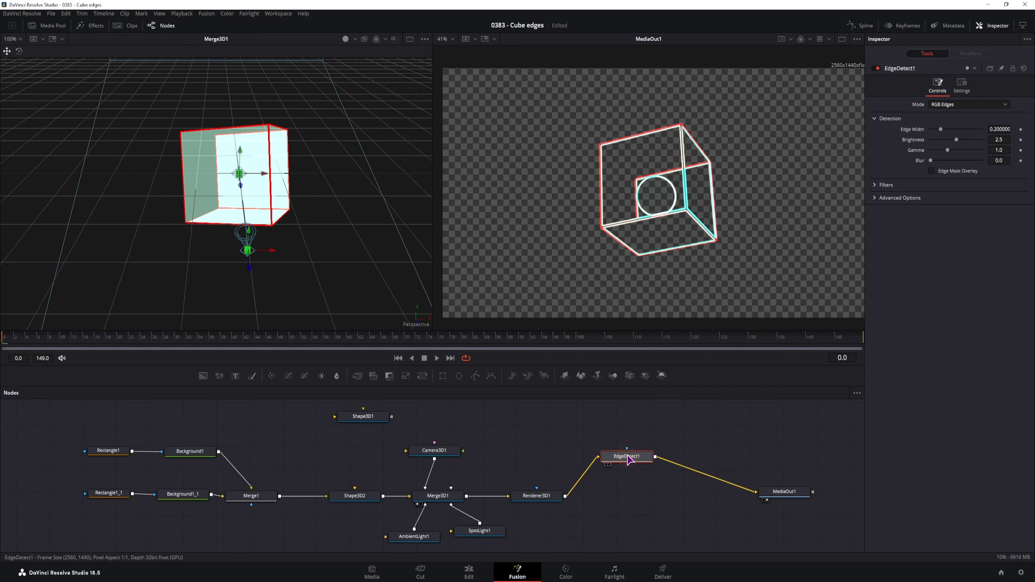
- Try the Grayscale Edges mode in EdgeDetect1, return to RGB Edges, and make the detected edges wider and softer
click(968, 105)
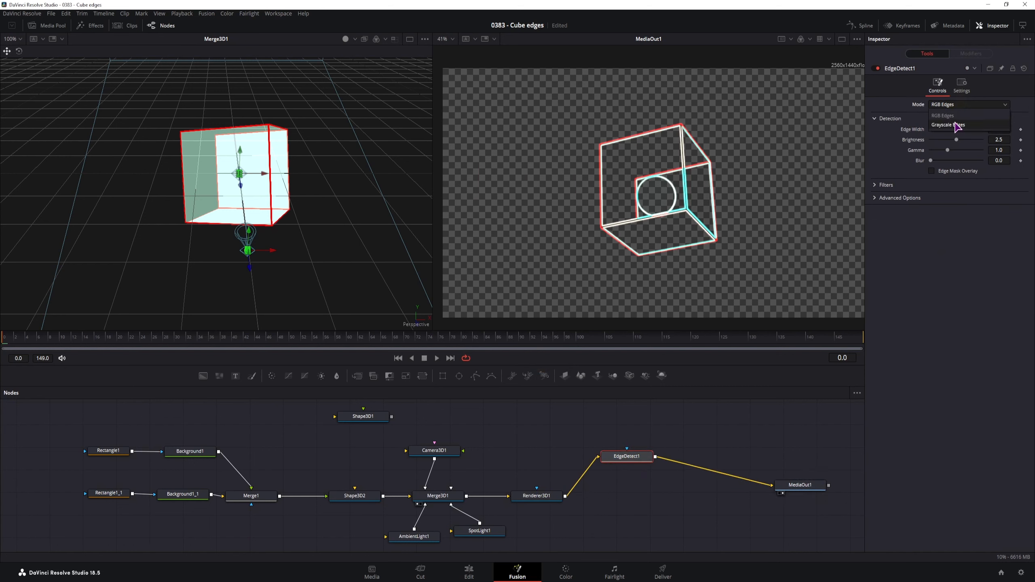
click(946, 95)
drag(982, 126, 1007, 125)
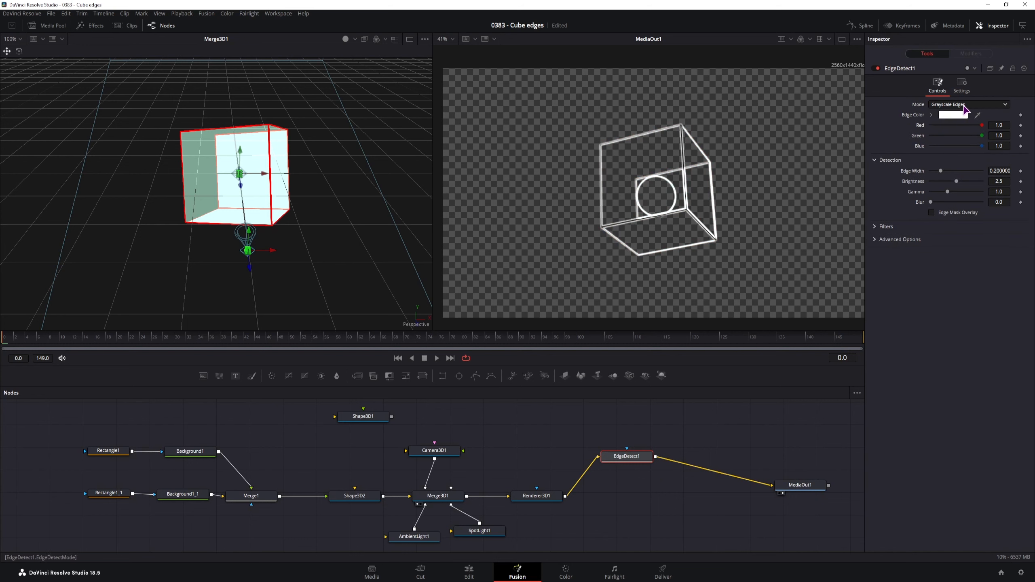
click(966, 105)
click(956, 115)
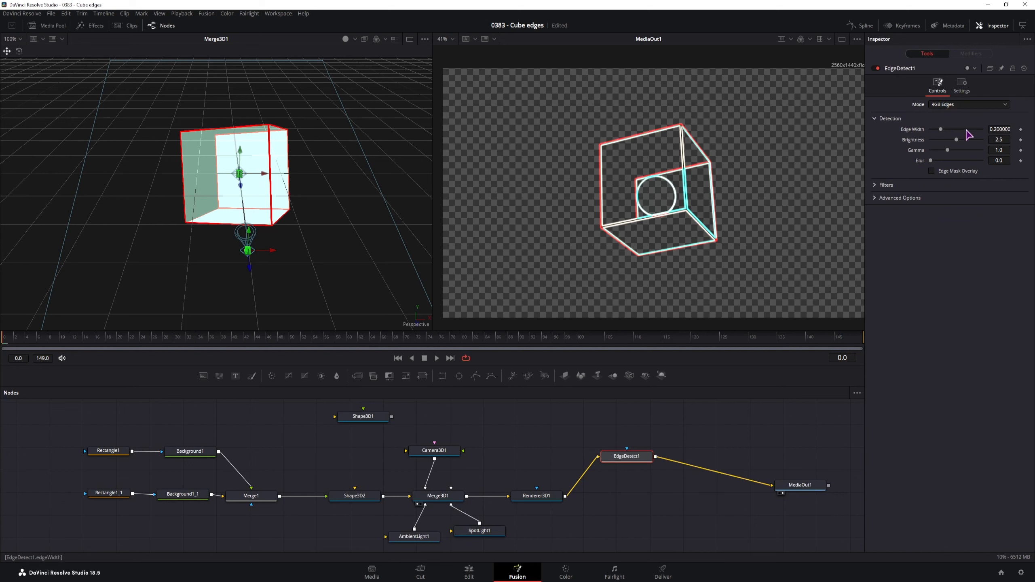
mouse_move(941, 129)
mouse_down()
mouse_move(972, 129)
mouse_move(944, 133)
mouse_up()
- Set Rectangle1's height to 0.787 and apply the same height to Rectangle1_1
click(190, 451)
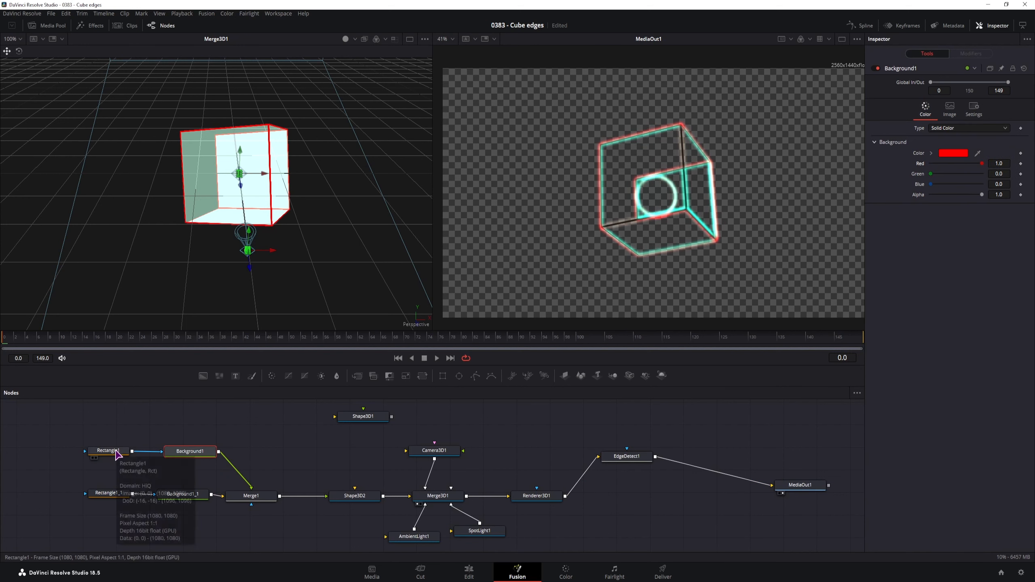
click(117, 454)
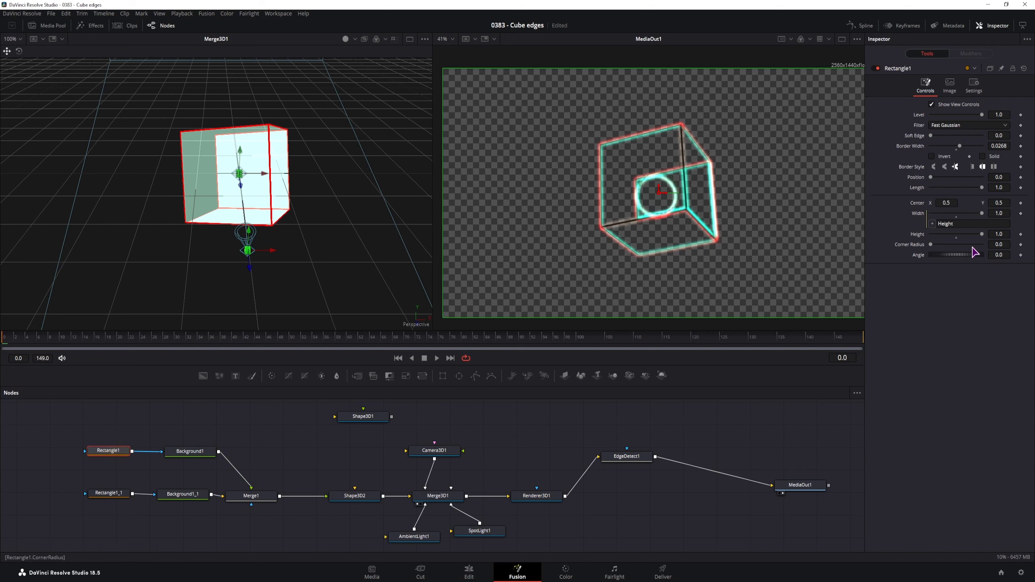
drag(983, 234, 971, 234)
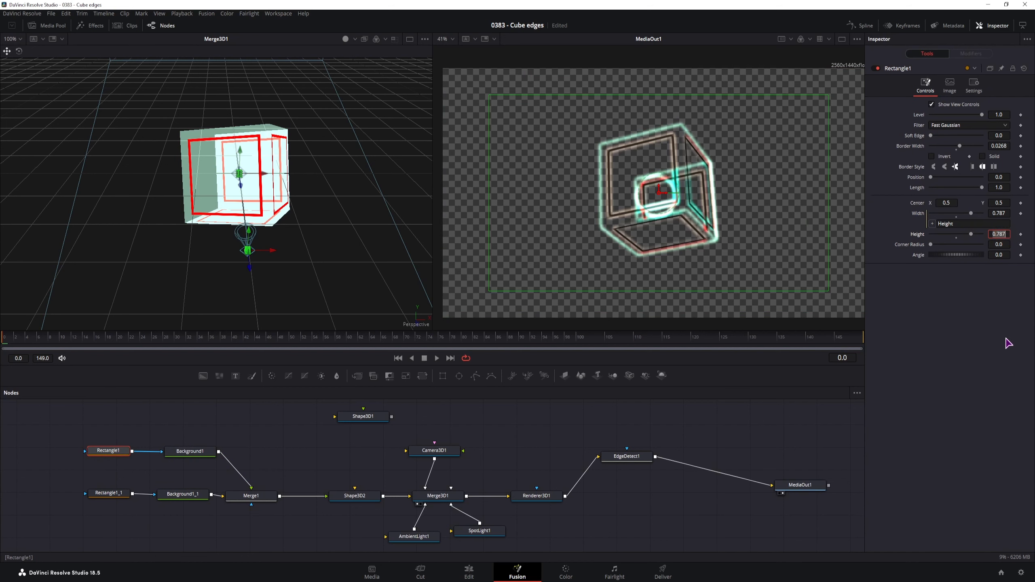
key(ctrl+c)
click(99, 493)
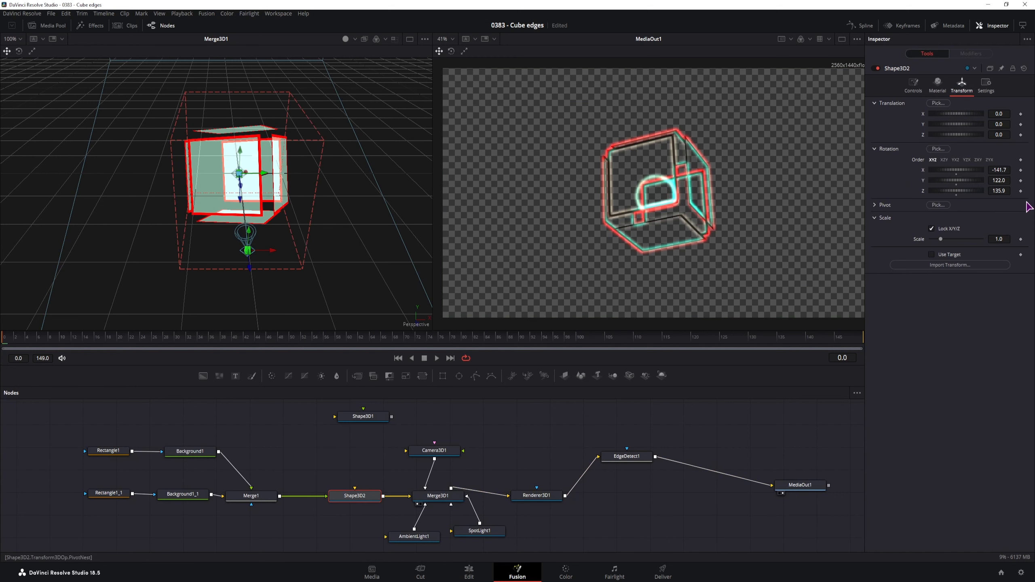
- Keyframe Shape3D2's rotation at frame 0, and at frame 144 set it to X -57.7, Y 81.7 and Z 232.7
click(1021, 170)
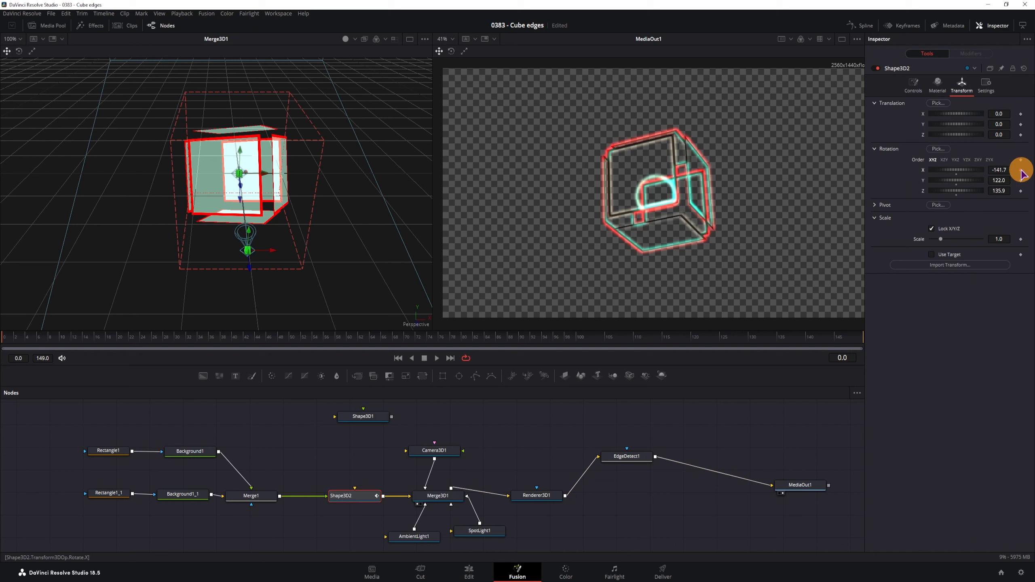
click(1021, 191)
drag(959, 171, 842, 186)
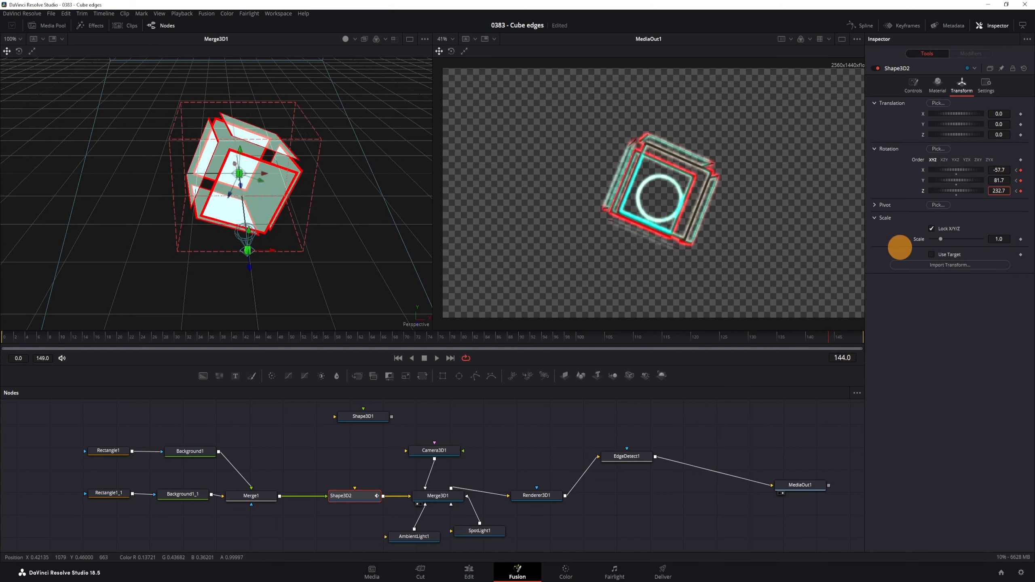
- Play the cube's rotation animation from frame 0 to review it
click(3, 338)
key(space)
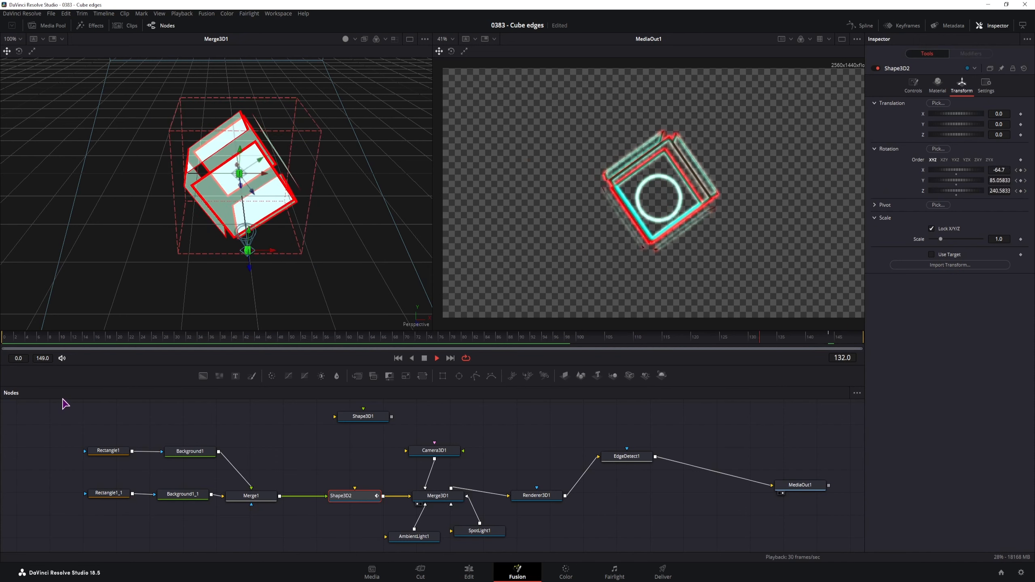
key(space)
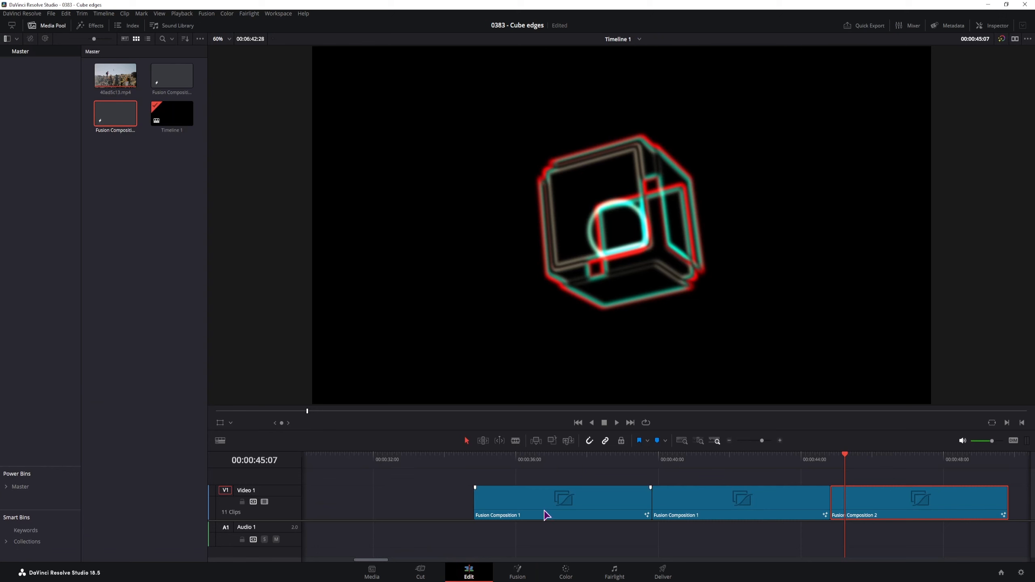
- Preview the earlier compositions on the Edit page timeline and open the second Fusion Composition 1 clip in Fusion
click(506, 460)
click(674, 460)
click(698, 494)
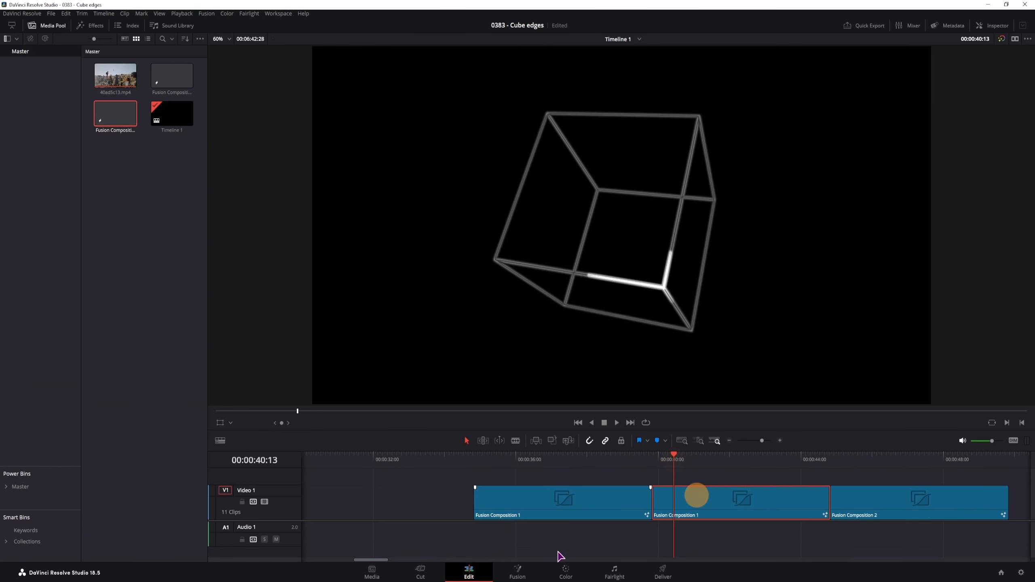
click(517, 572)
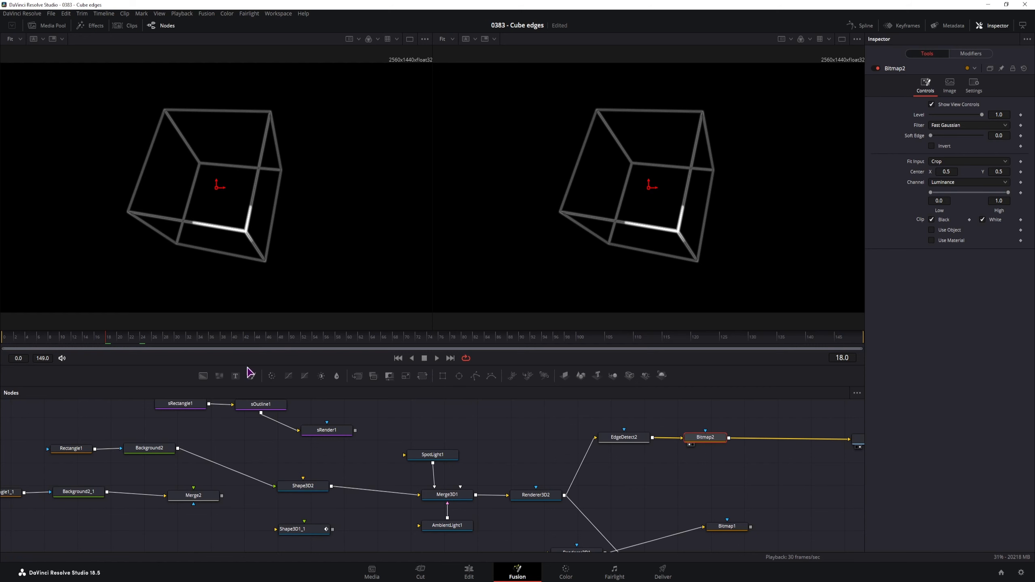
- Show the Shape category of tools in the effects library
click(96, 26)
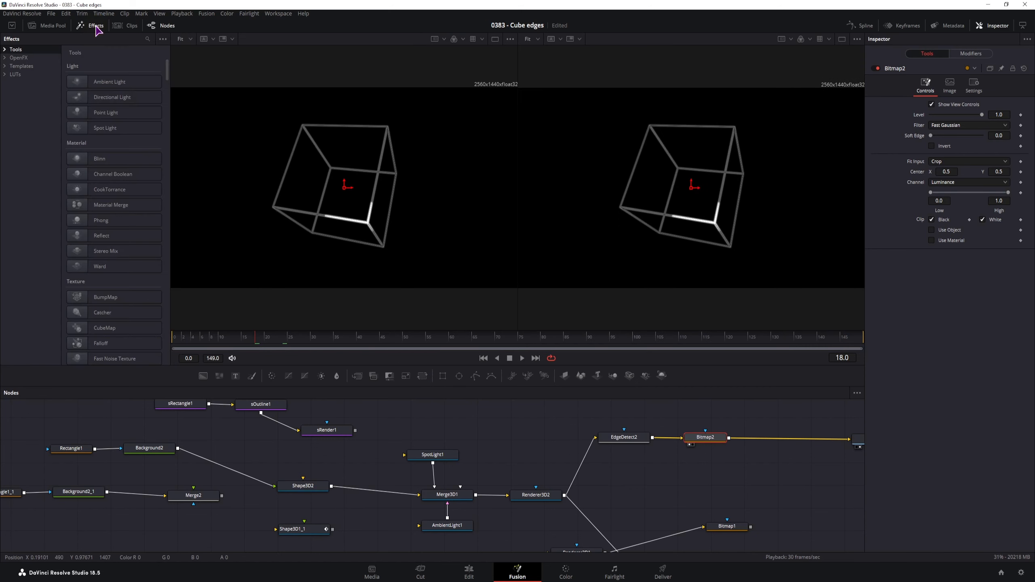
click(5, 49)
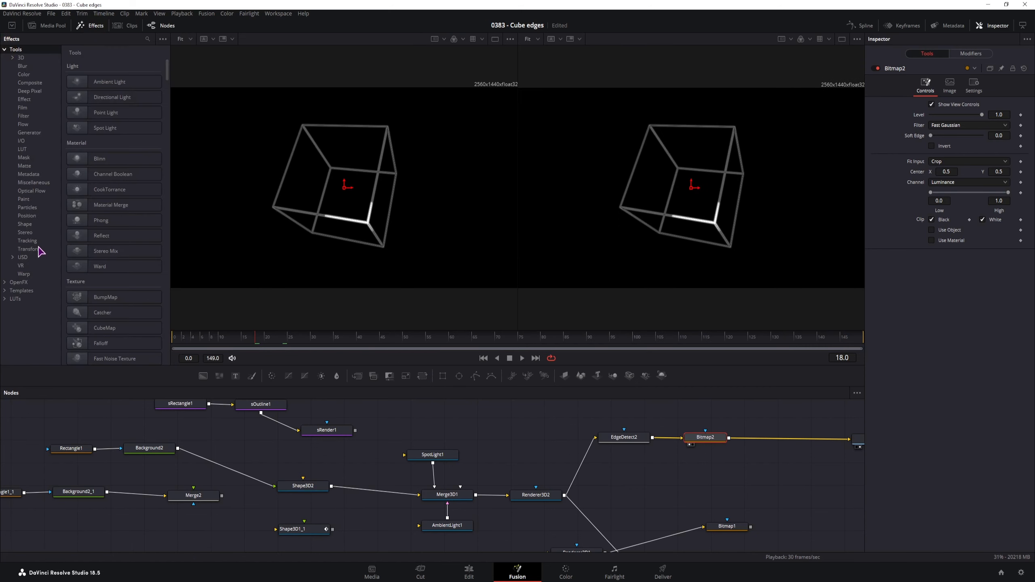
click(24, 225)
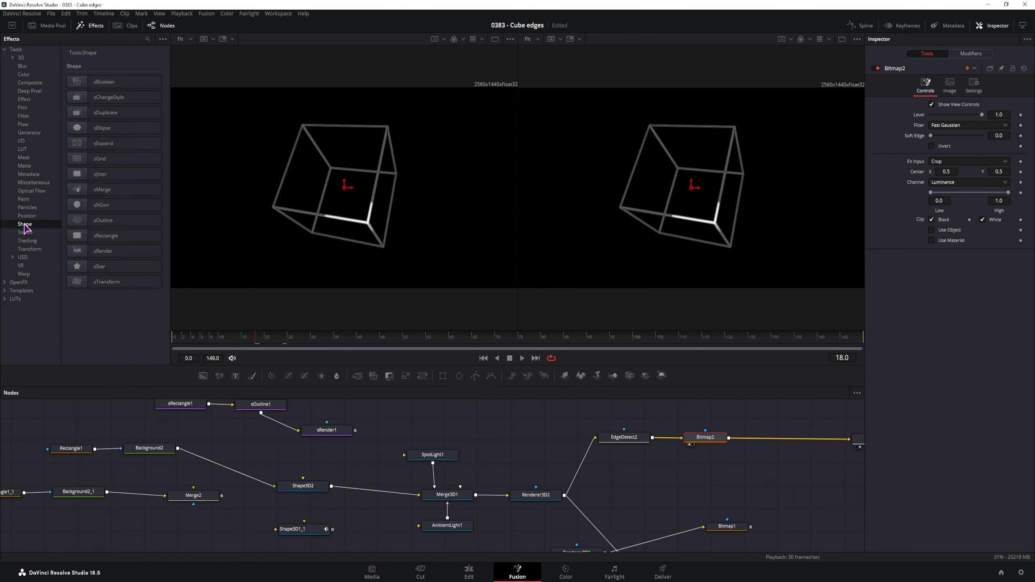
- View the outputs of sRectangle1 and sOutline1 one after the other, and show sRender1's image settings
click(226, 439)
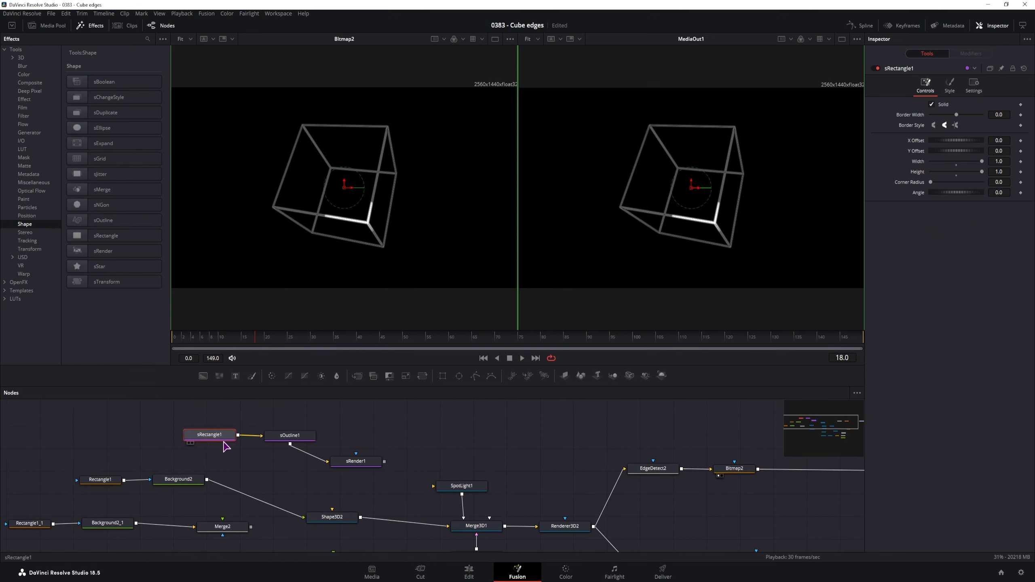
key(1)
click(307, 440)
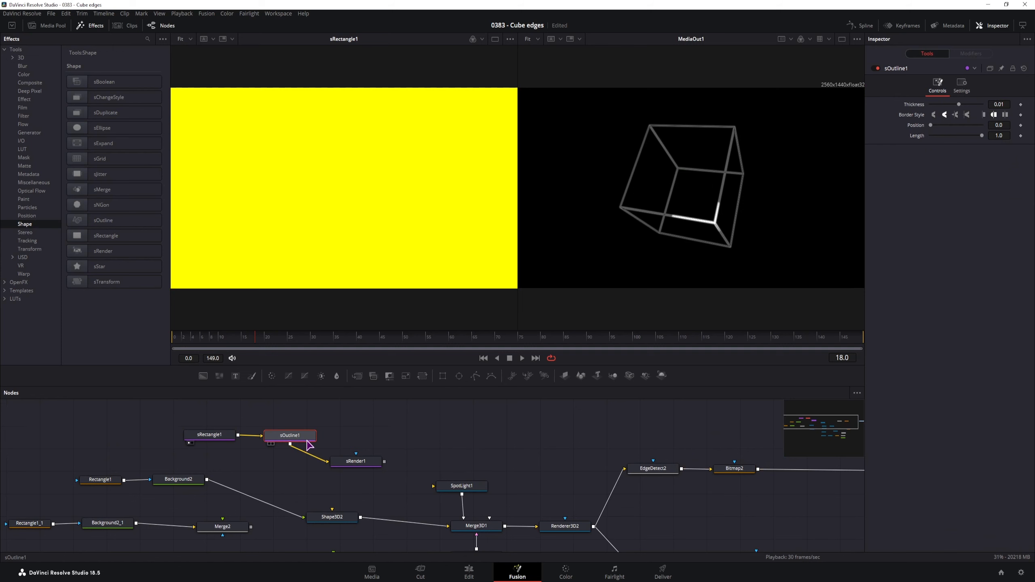
key(1)
click(345, 462)
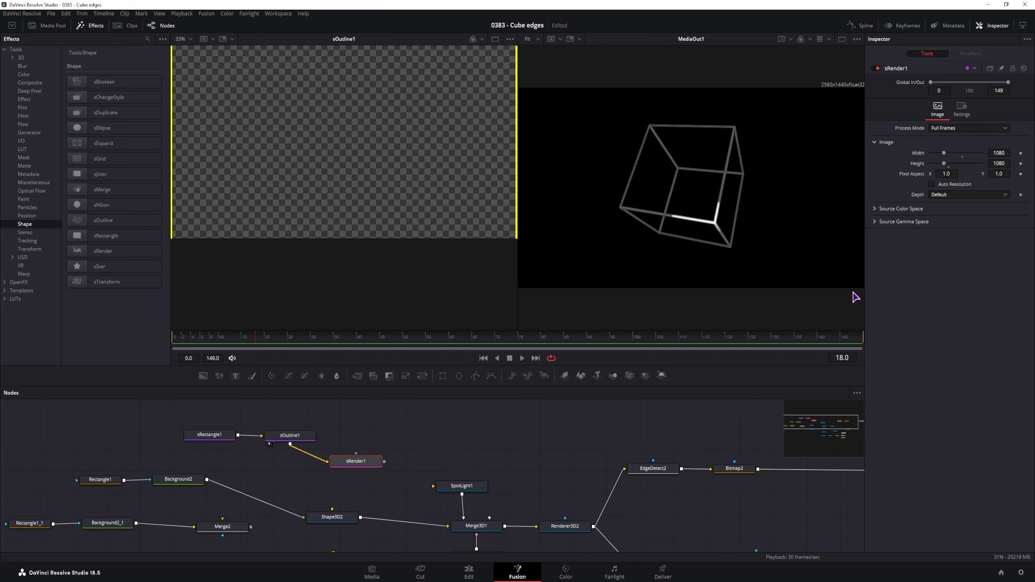
click(350, 463)
- Connect sRender1 to Shape3D2 as its material in place of Background2, and show Shape3D2's settings
drag(357, 501, 391, 472)
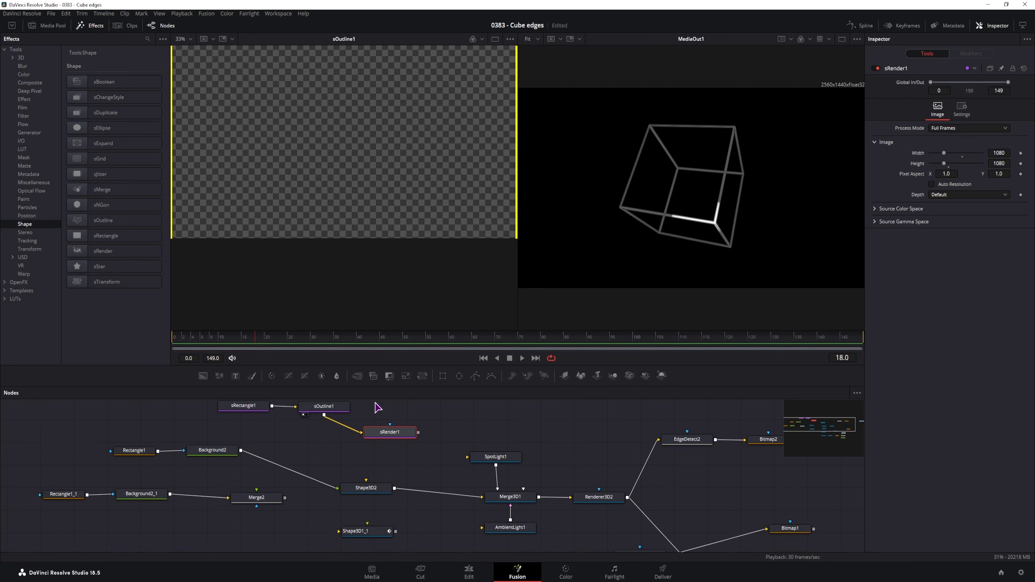
drag(98, 465, 254, 433)
click(419, 432)
drag(420, 437, 342, 488)
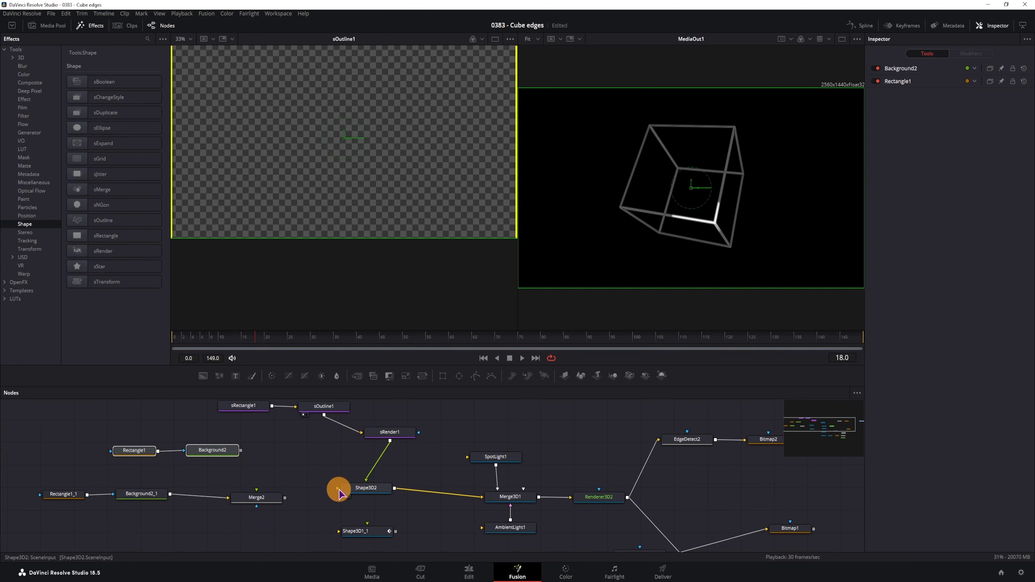
click(366, 490)
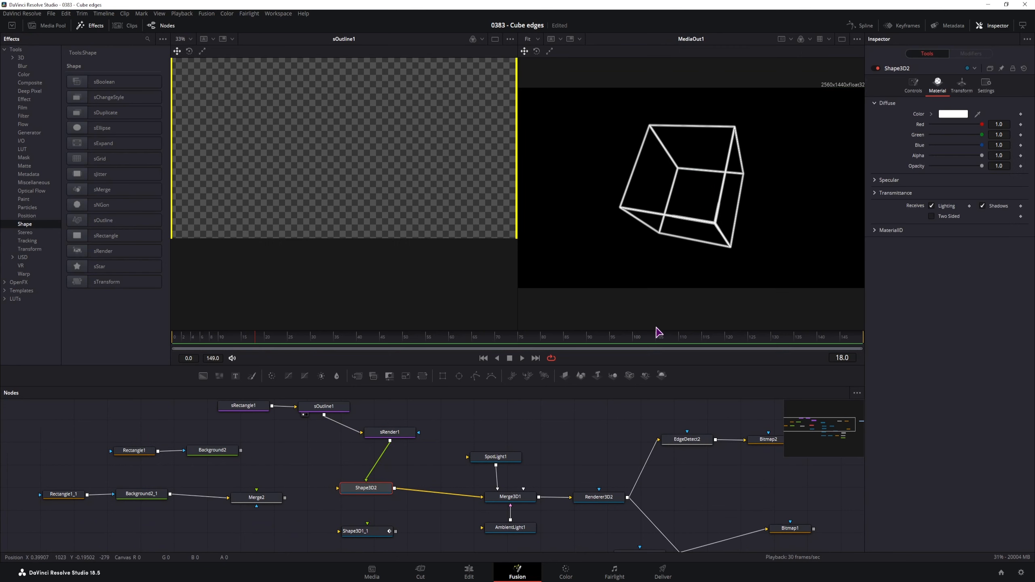
- Try out sOutline1's length and set its outline thickness to 0.035
click(248, 407)
click(331, 424)
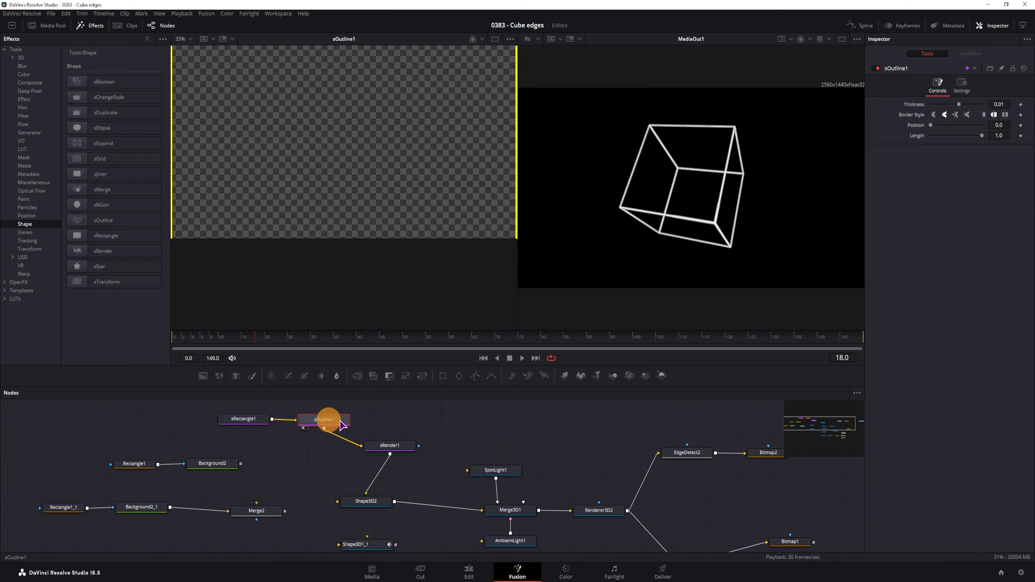
mouse_move(983, 139)
mouse_down()
mouse_move(908, 136)
mouse_move(991, 144)
mouse_up()
drag(961, 105, 966, 105)
- Set sOutline1's position to 0.354, switch its line ends to the first cap style, and extend the length to its maximum
mouse_move(930, 126)
mouse_down()
mouse_move(966, 137)
mouse_move(916, 136)
mouse_up()
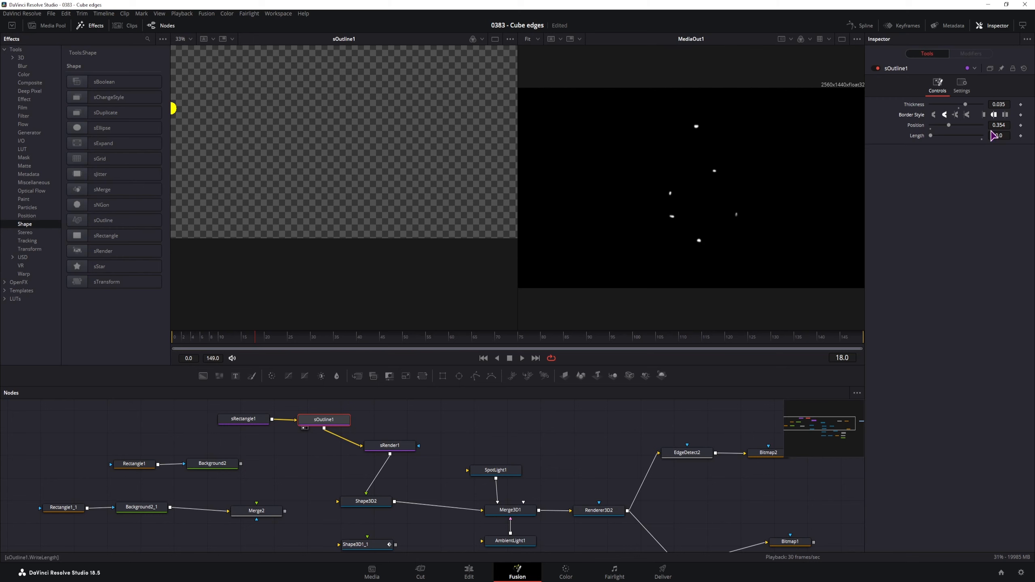
click(985, 115)
drag(928, 139, 1011, 145)
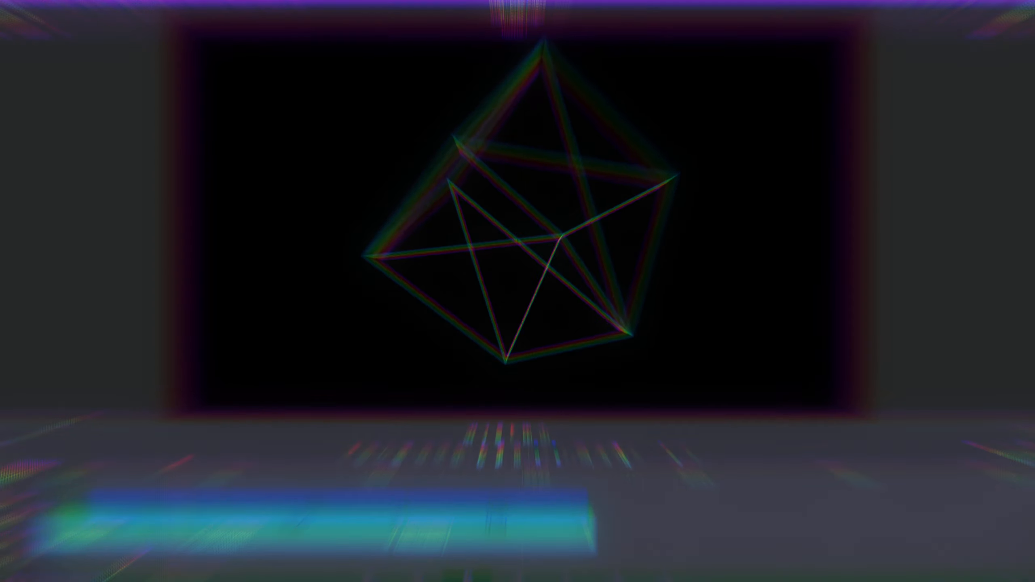